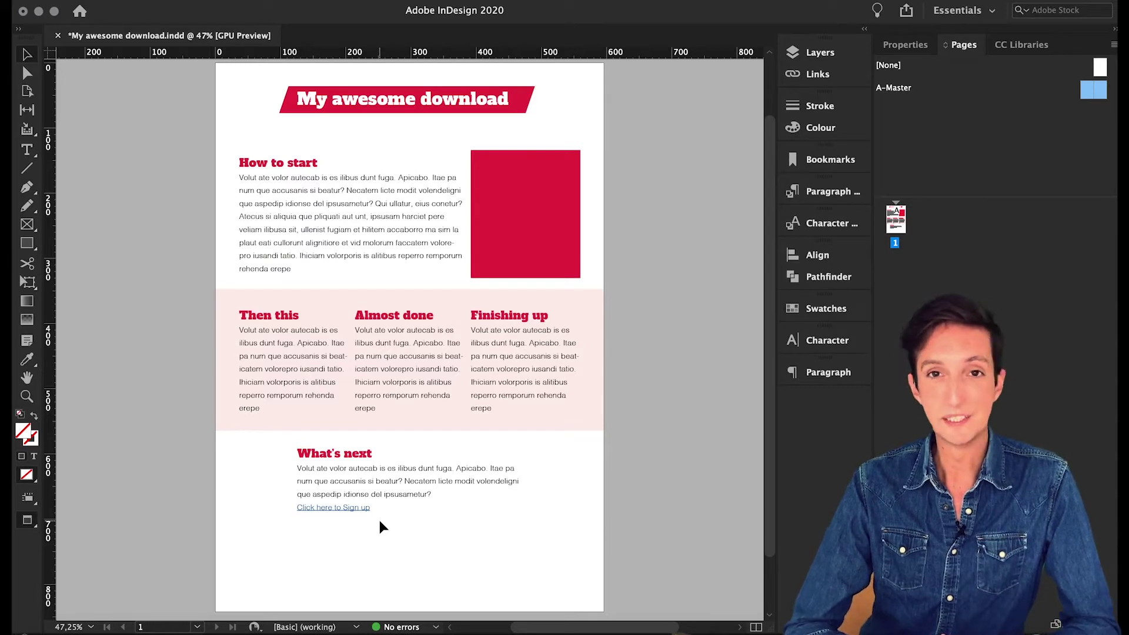
Delete the 'Click here to Sign up' link line from the page
key(t)
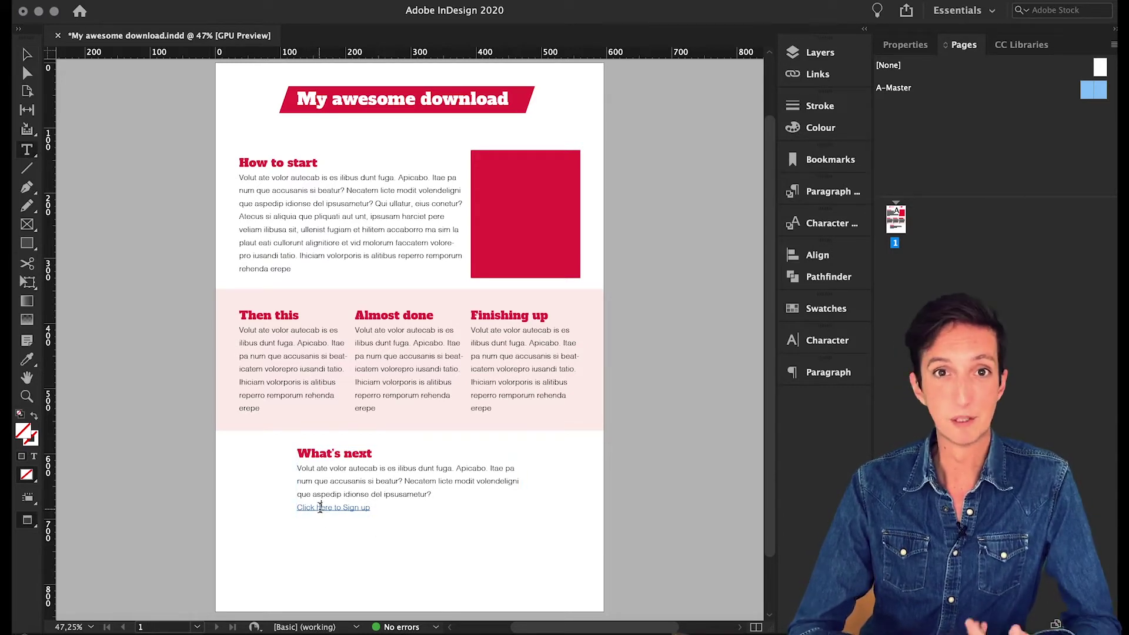
click(323, 508)
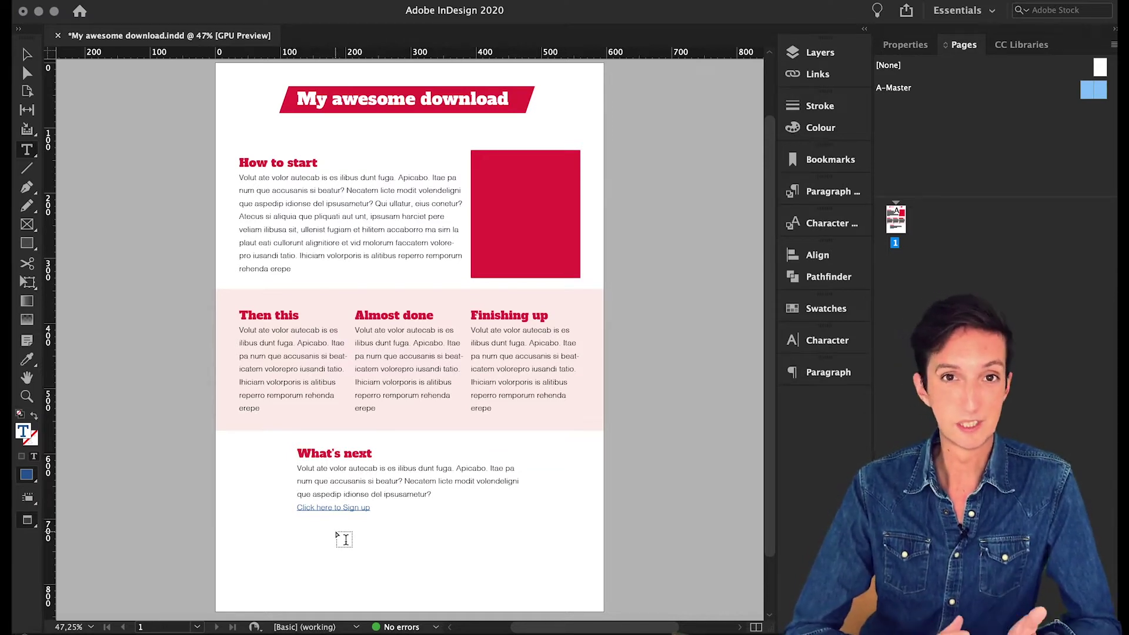
click(345, 540)
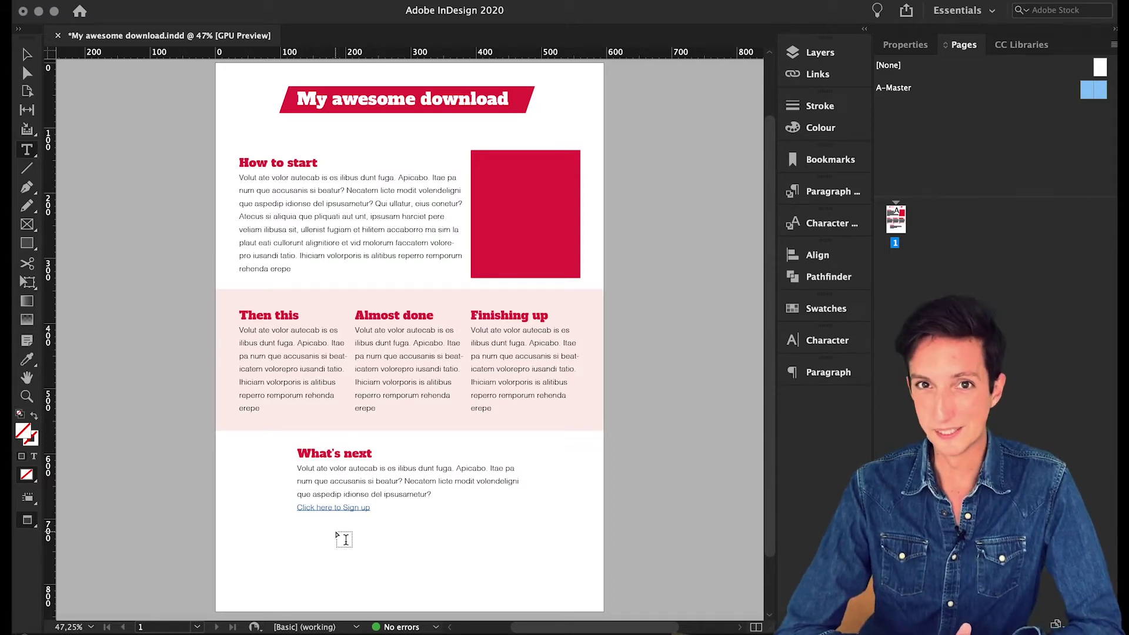
drag(371, 507, 297, 506)
key(BackSpace)
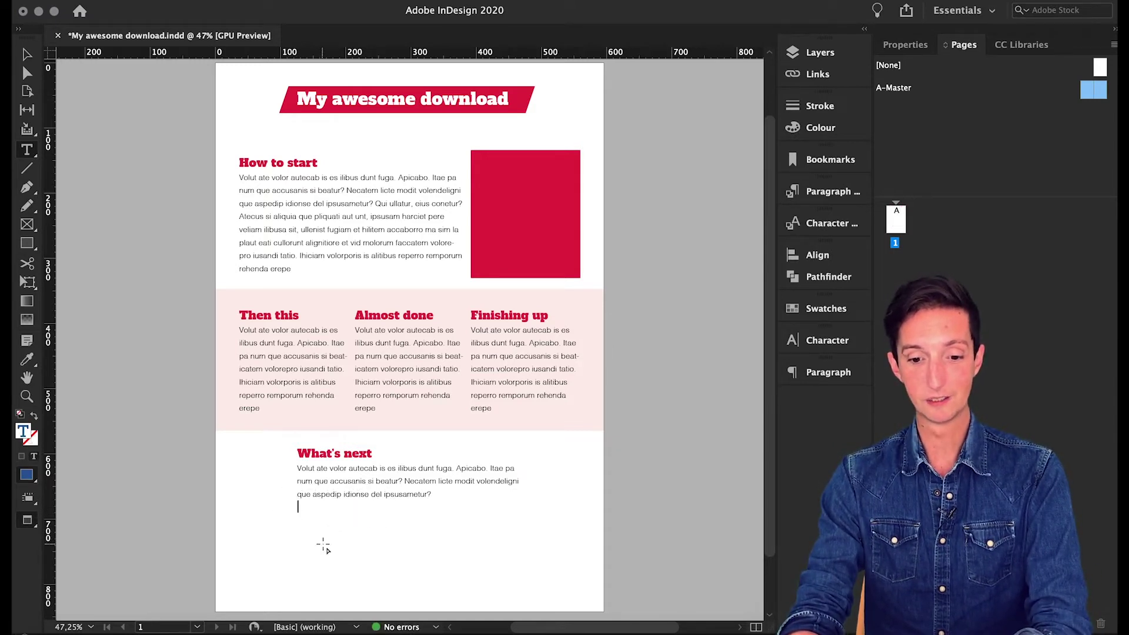
click(325, 550)
Draw a text frame below the What's next text, filled red (C=0 M=94 Y=63 K=0) with Paper text colour
drag(308, 526, 497, 578)
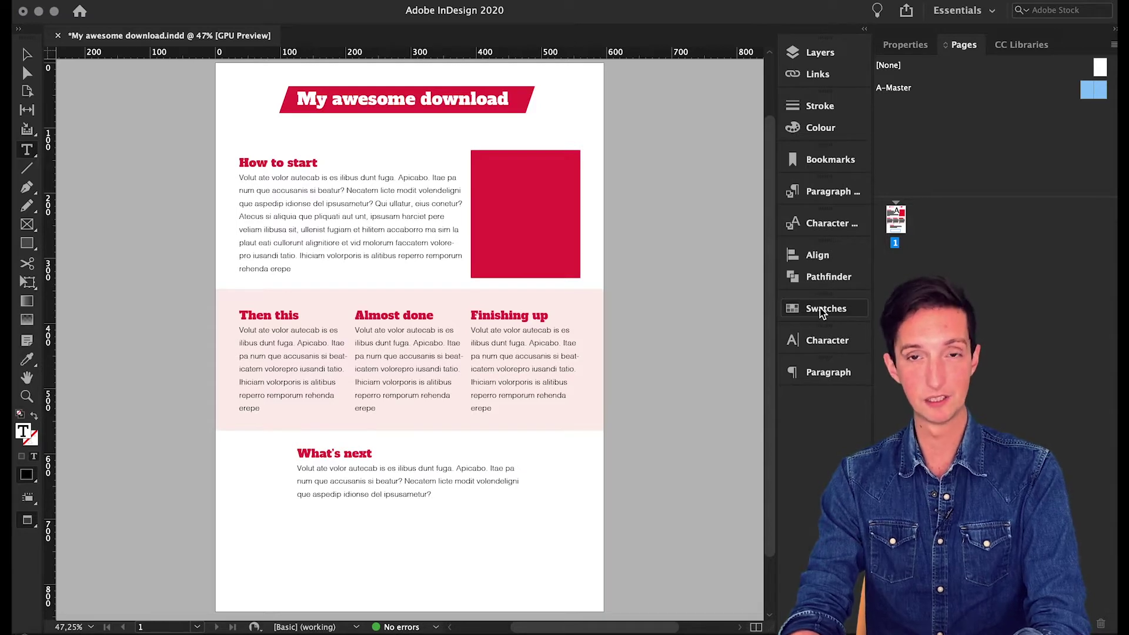
click(822, 314)
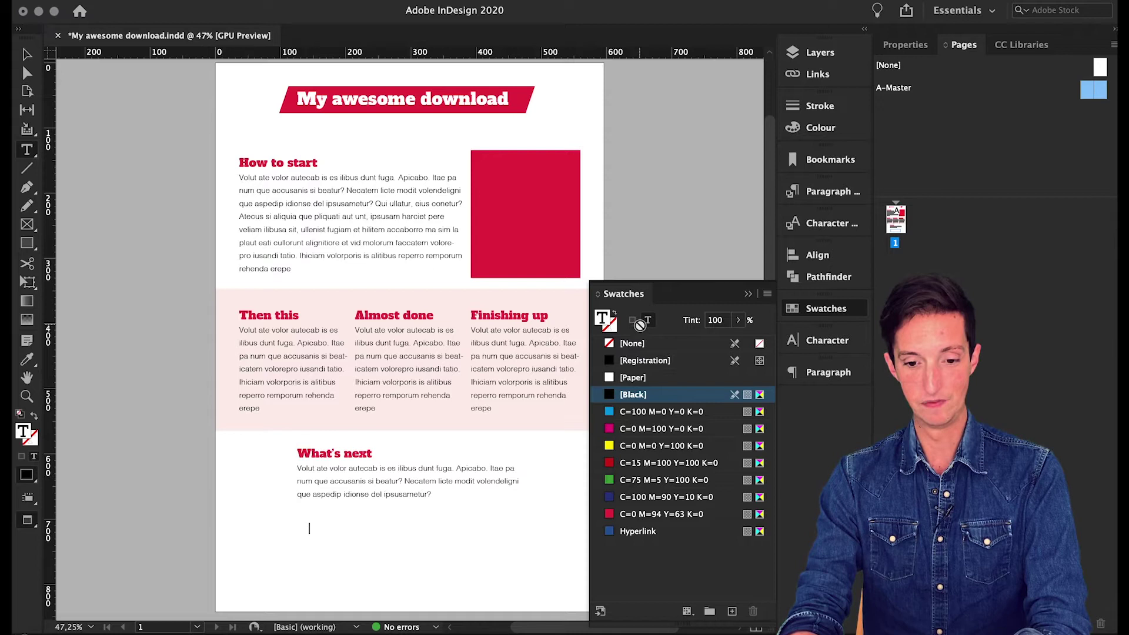
key(Escape)
click(633, 321)
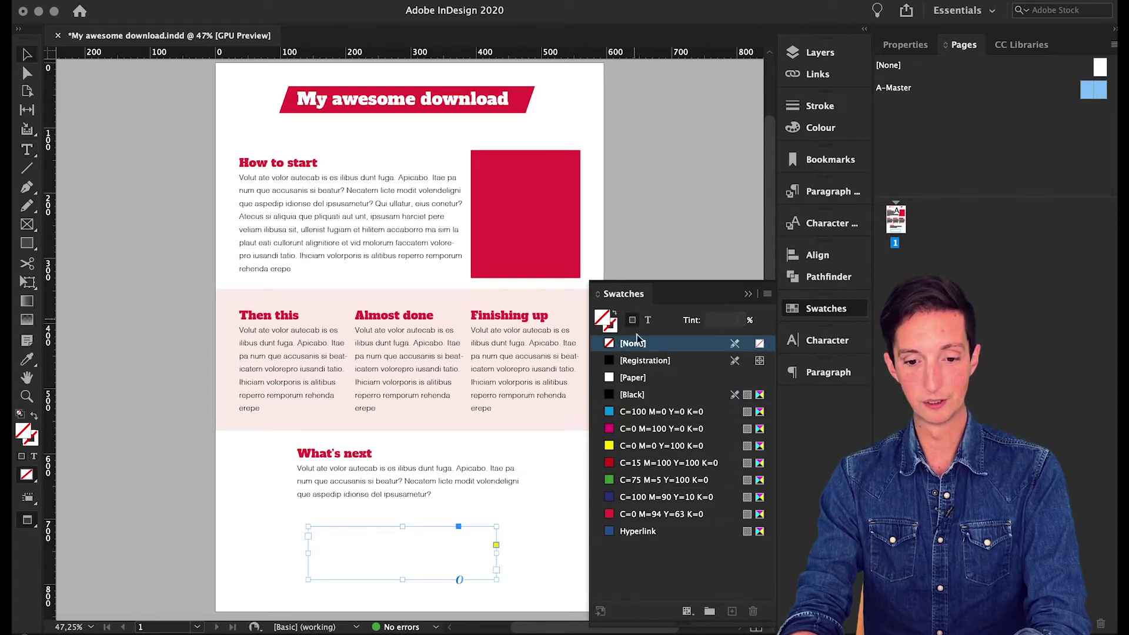
click(645, 514)
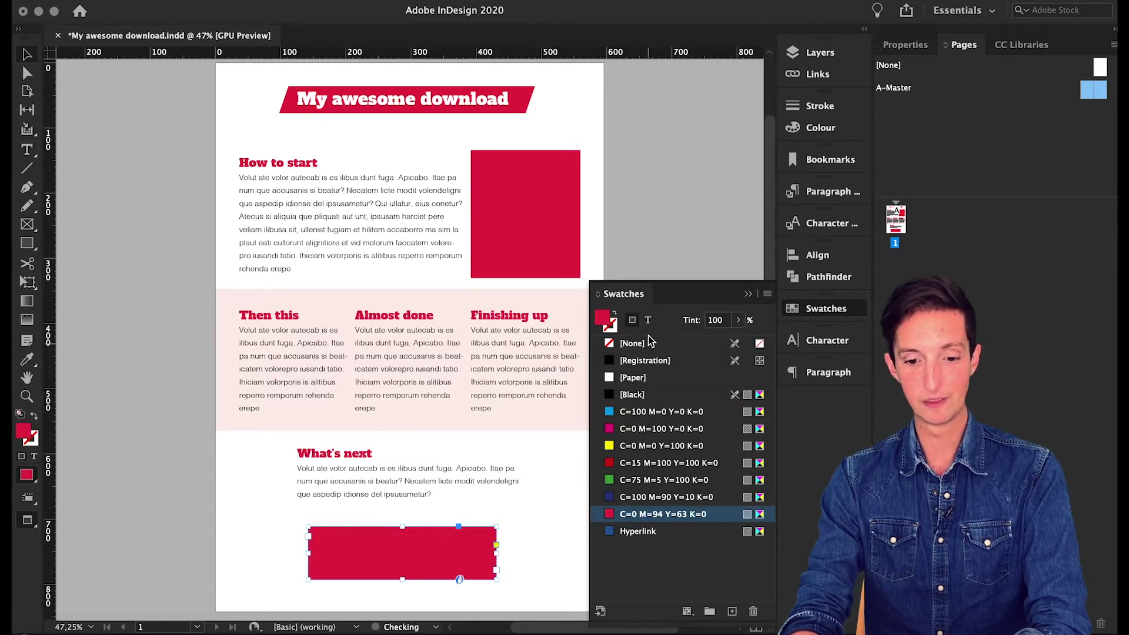
click(648, 320)
click(642, 378)
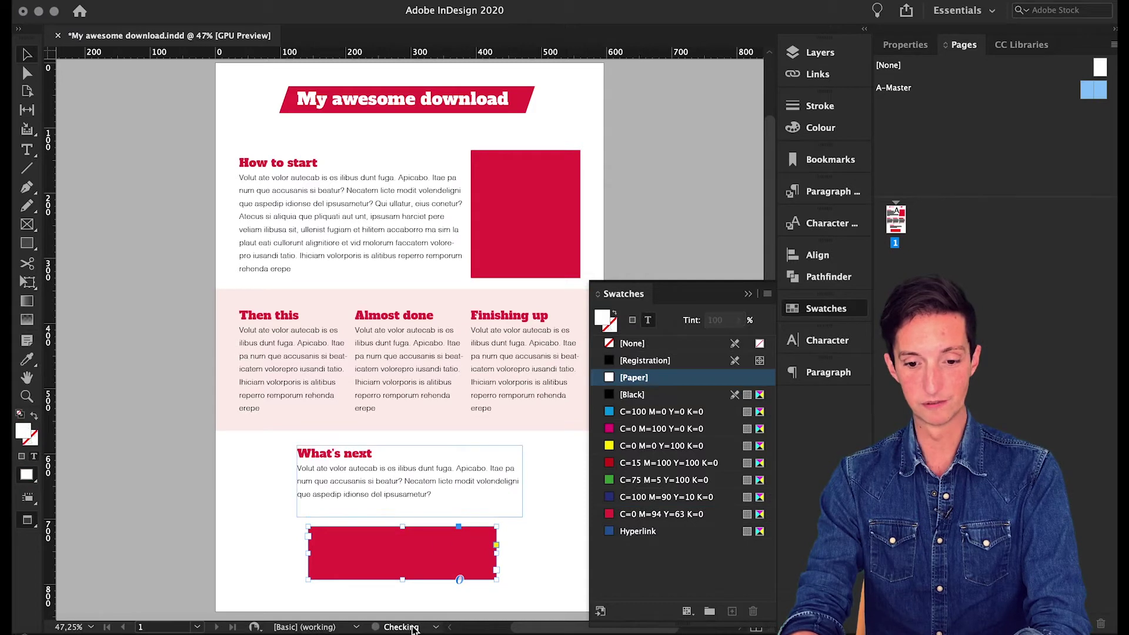
Type 'Sign Up' inside the red frame and enlarge its text size
double_click(421, 544)
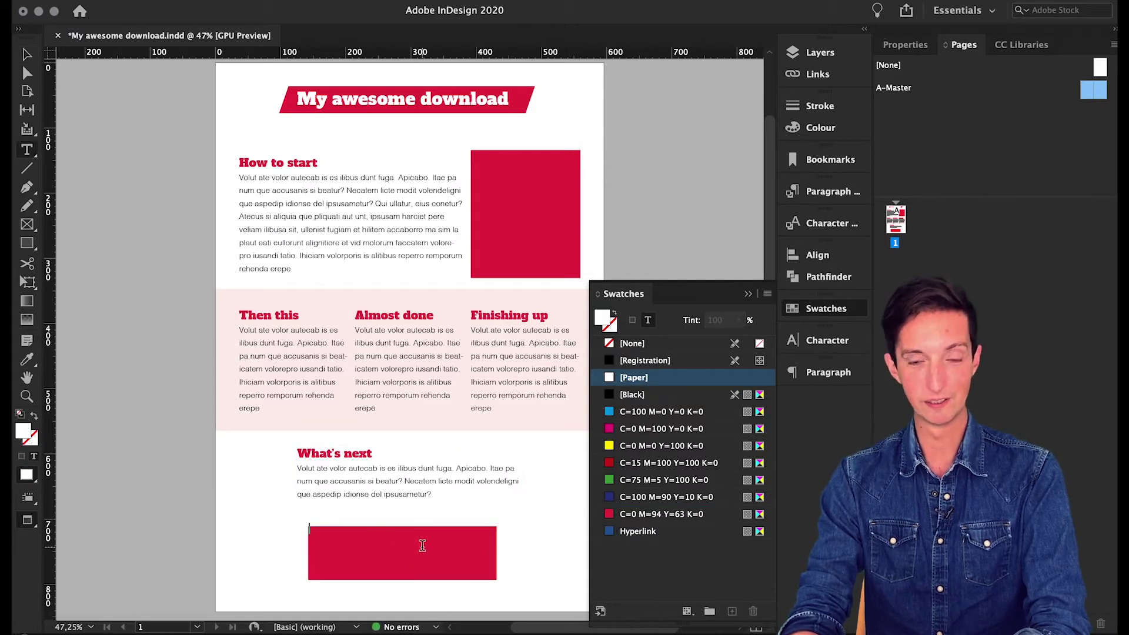
text(Sign Up)
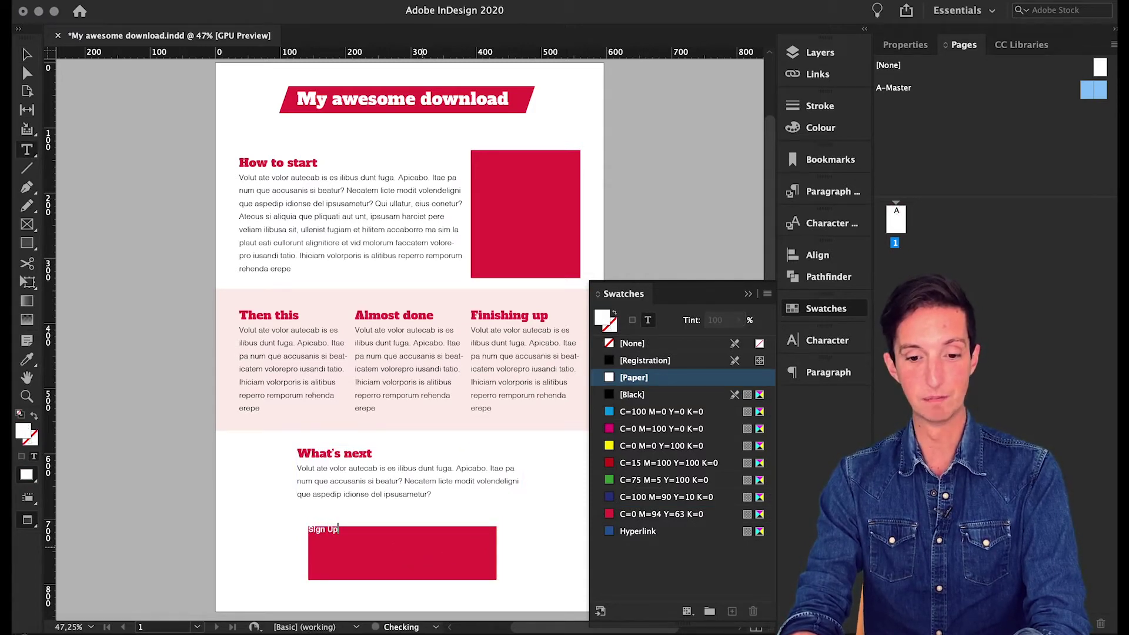
key(super+a)
key(super+shift+period)
key(super+shift+period)
key(super+shift+period)
key(super+shift+period)
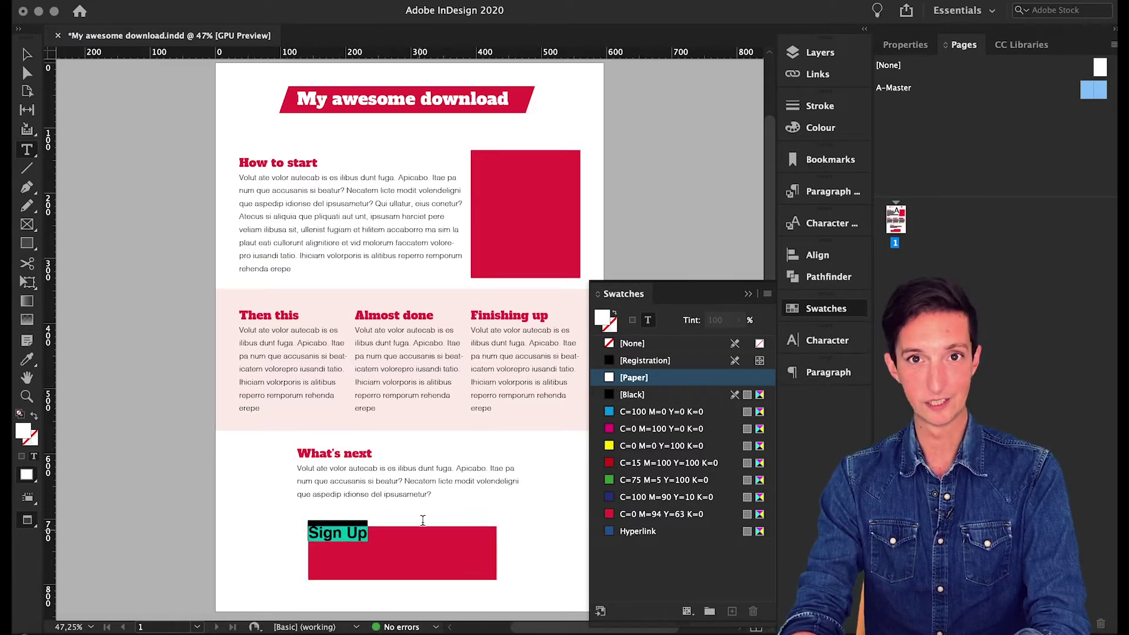
click(691, 345)
click(749, 294)
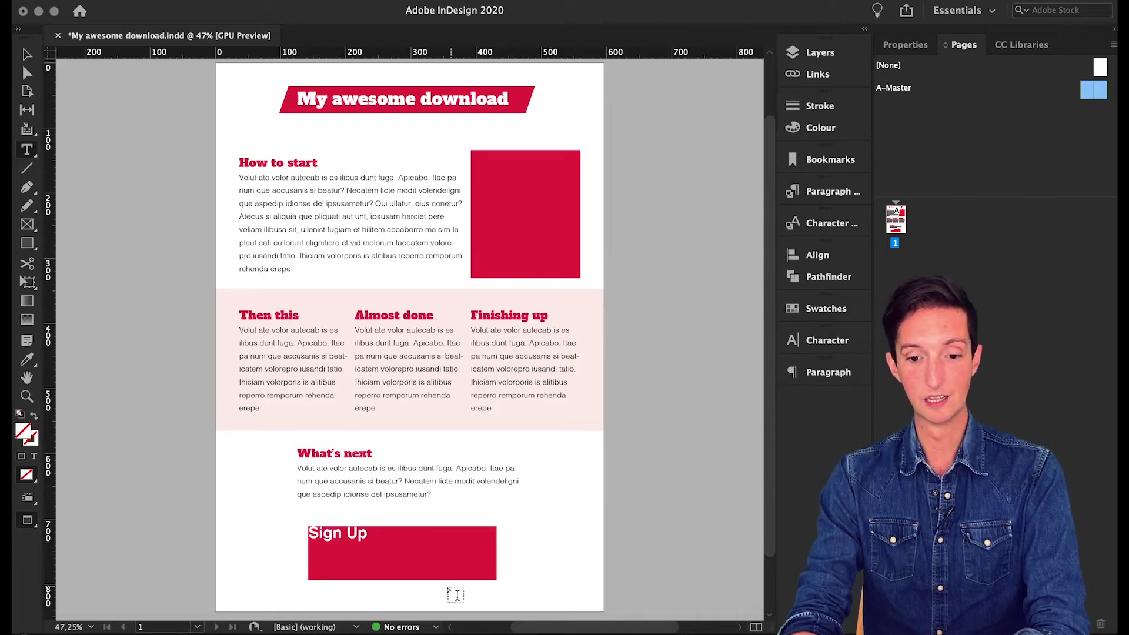
click(437, 547)
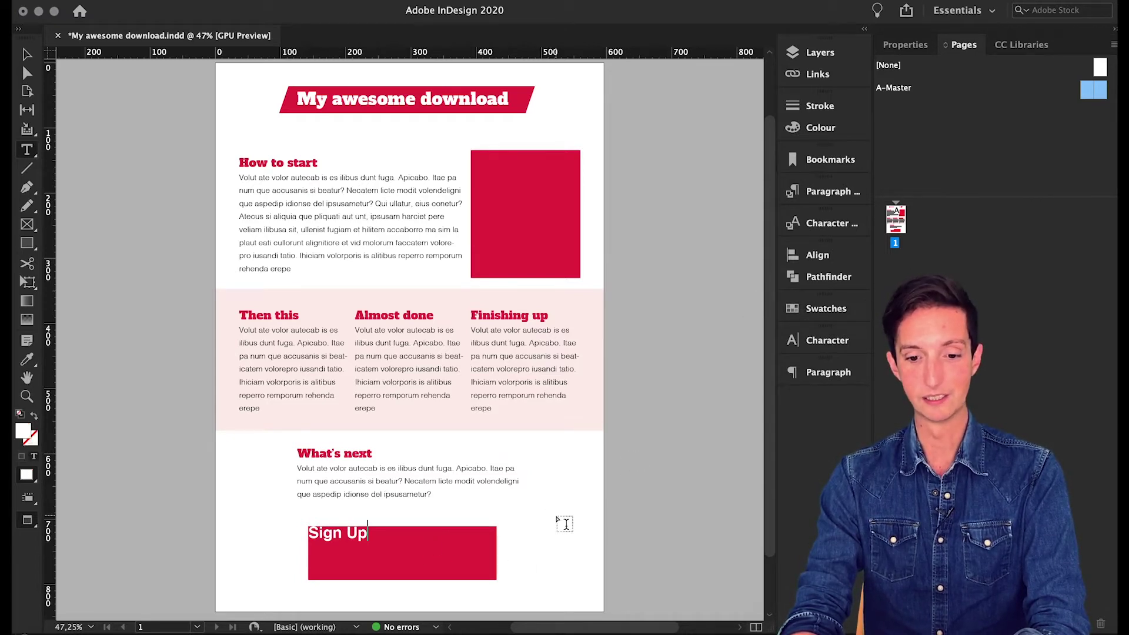
Centre the Sign Up text horizontally with the Paragraph panel's Align centre
click(815, 372)
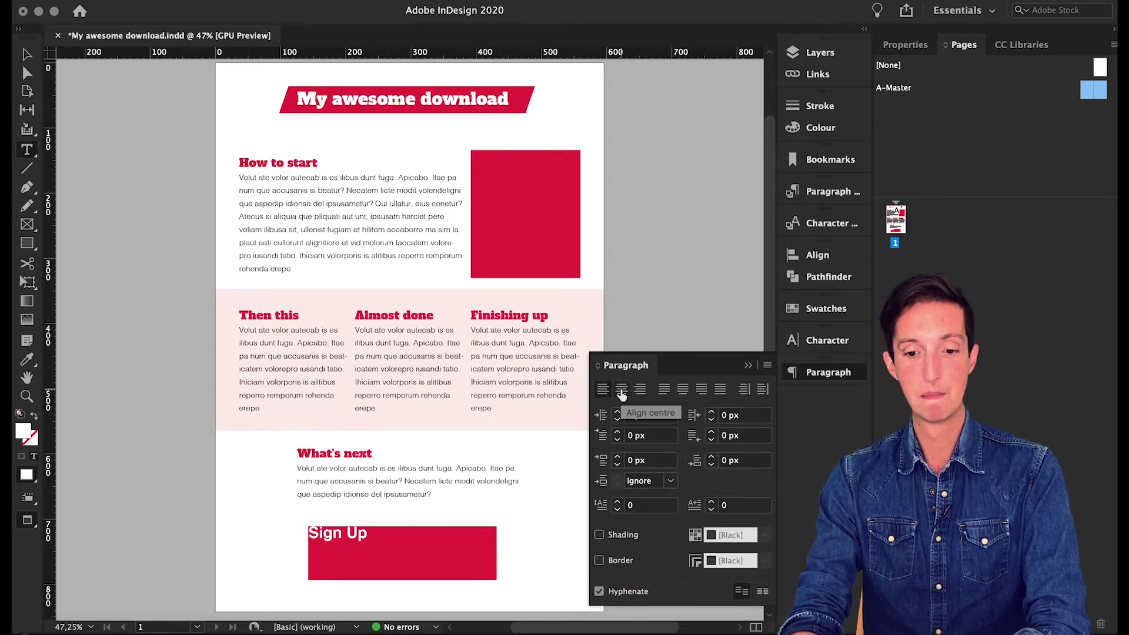
click(621, 390)
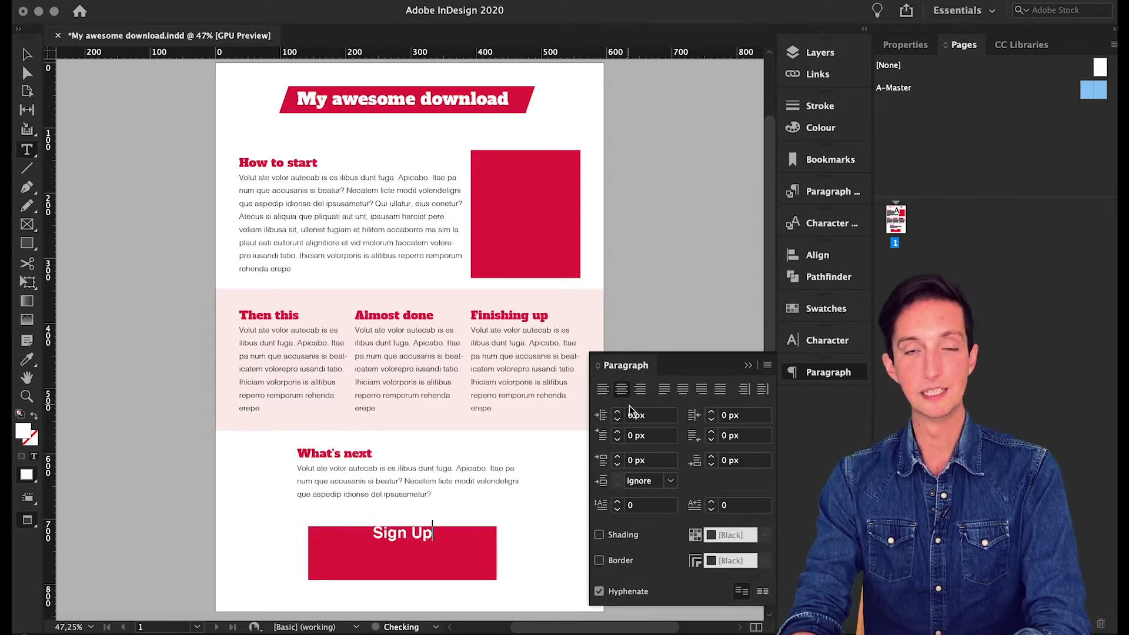
click(748, 365)
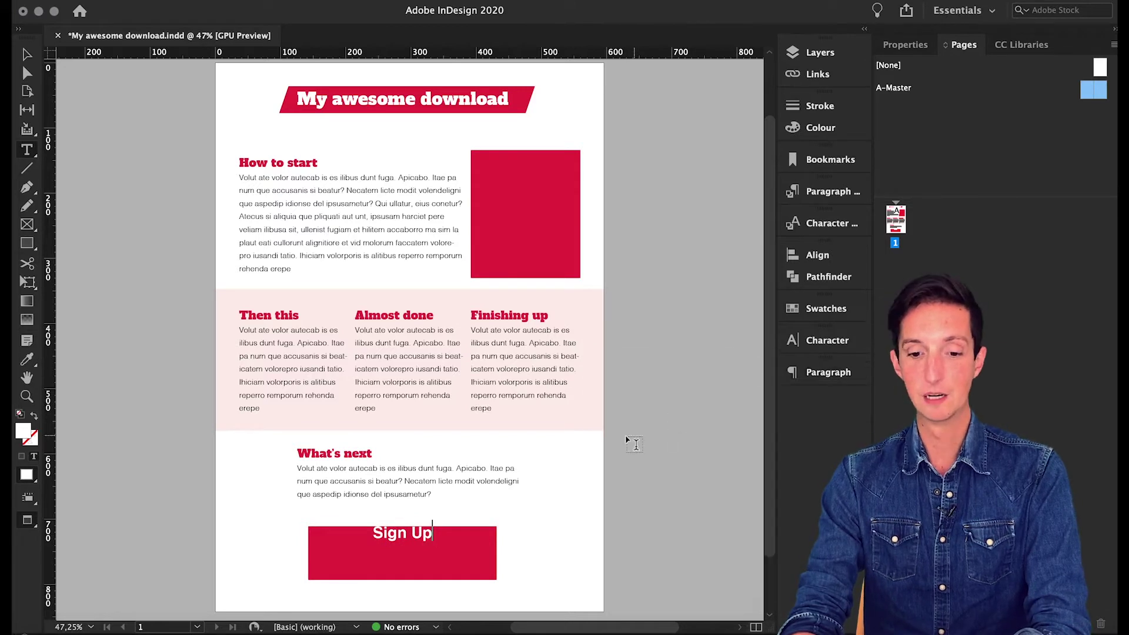
triple_click(441, 542)
click(372, 532)
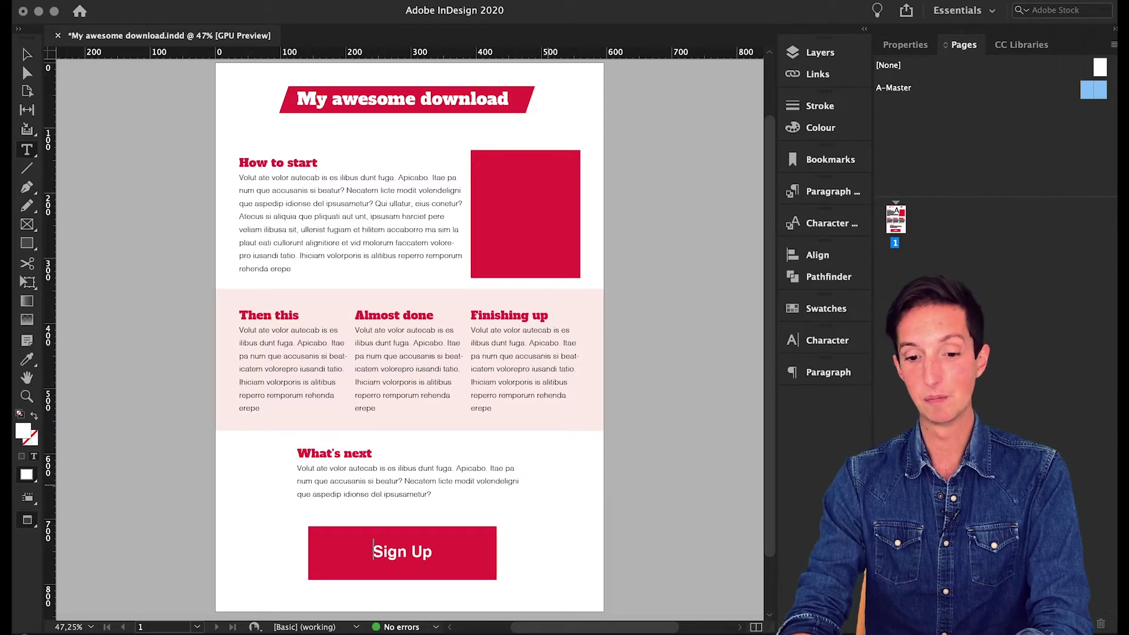
key(super+z)
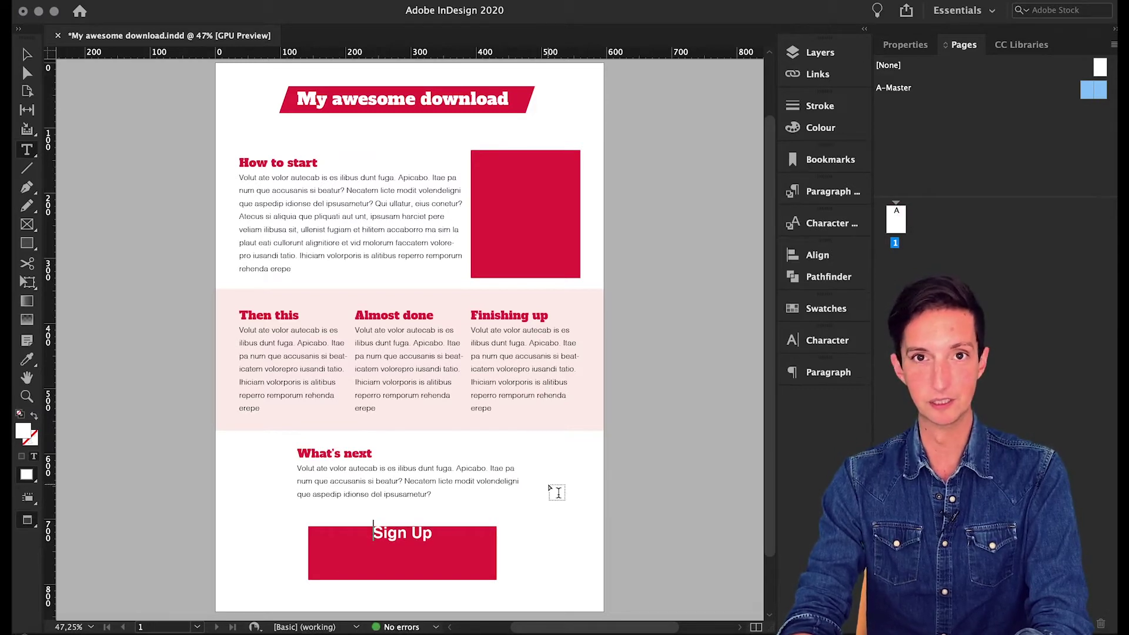
Set the frame's Vertical Justification to Centre in Text Frame Options
key(super+b)
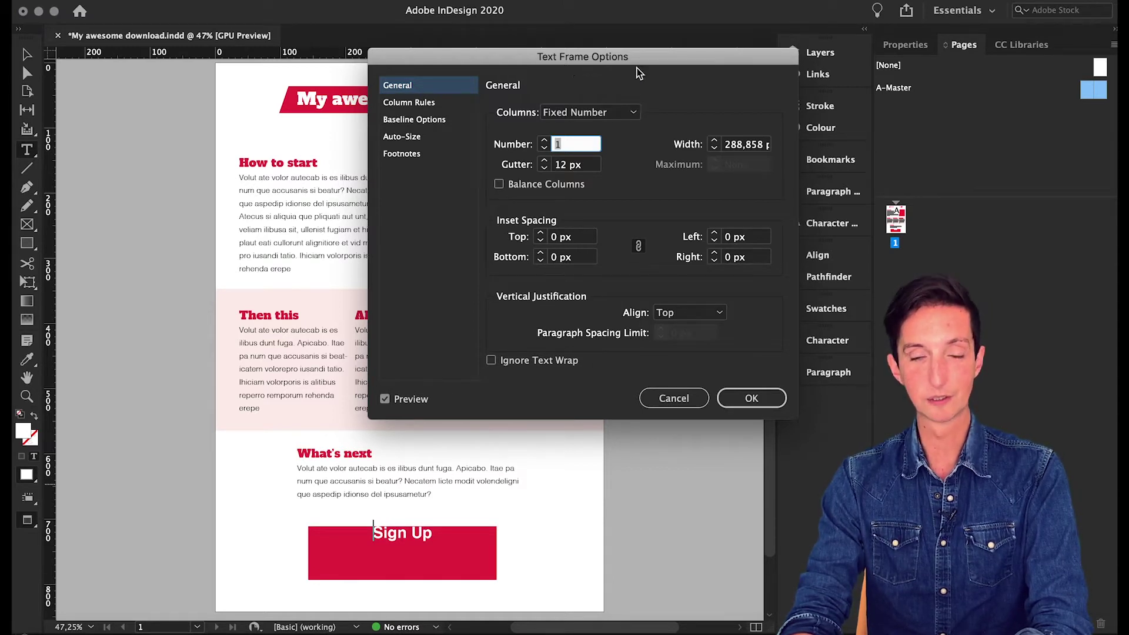
click(682, 313)
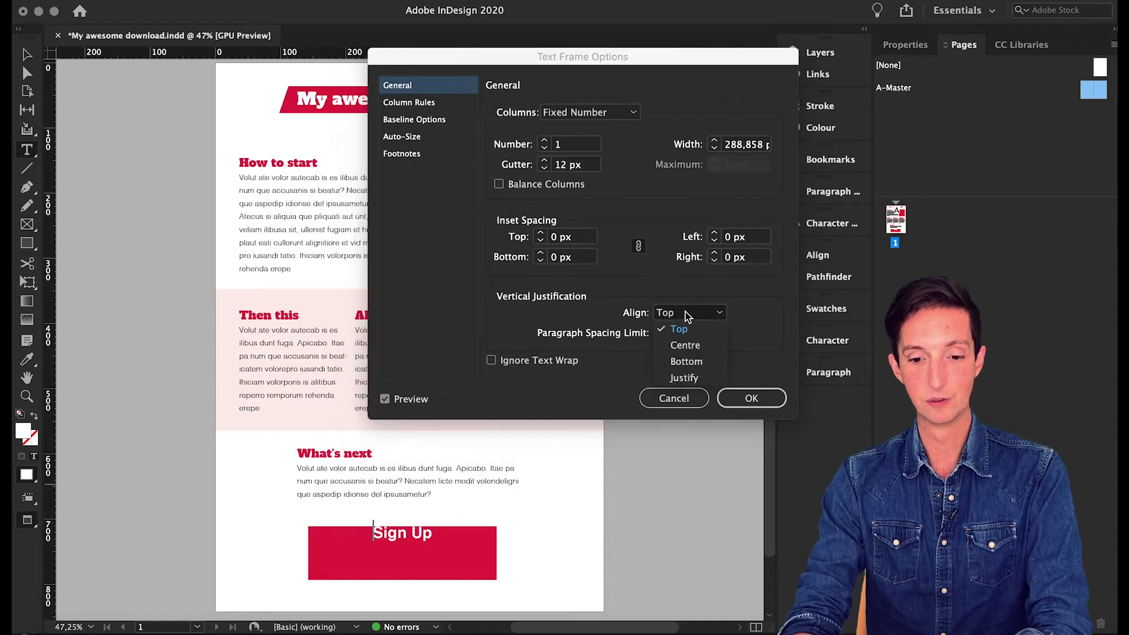
click(692, 345)
click(749, 397)
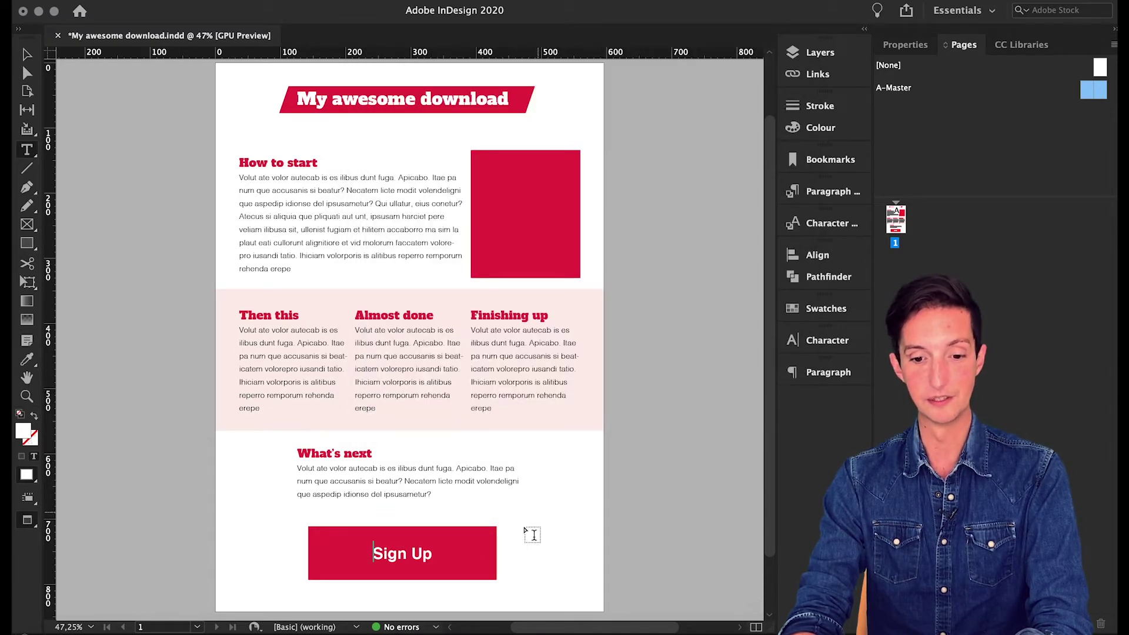
click(475, 552)
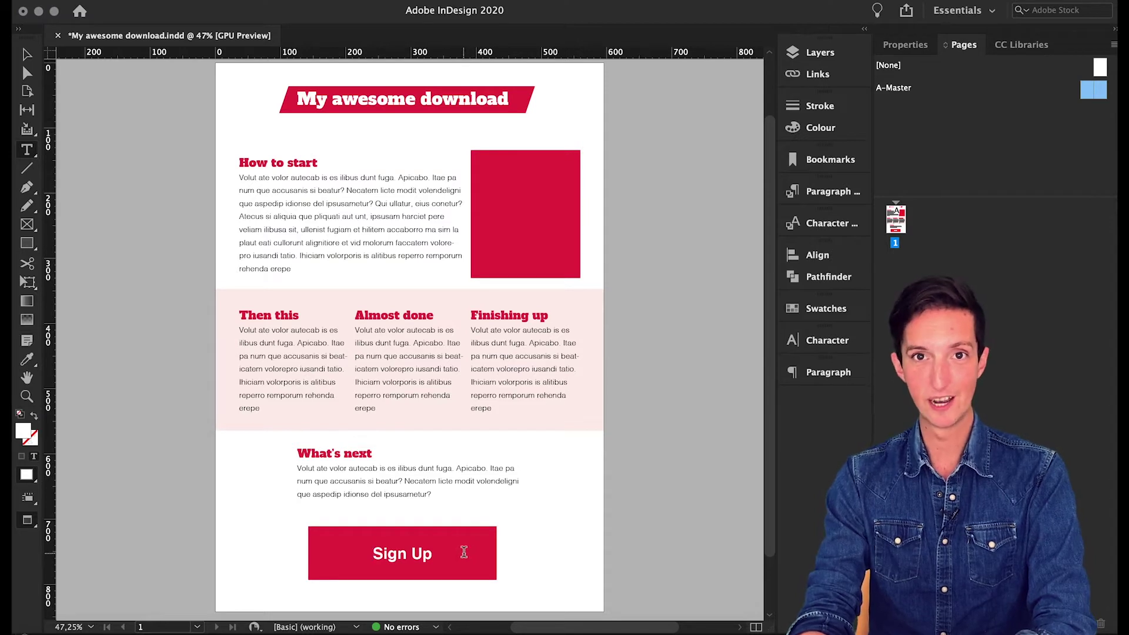
Select the red Sign Up frame and open Window > Interactive > Buttons and Forms
key(Escape)
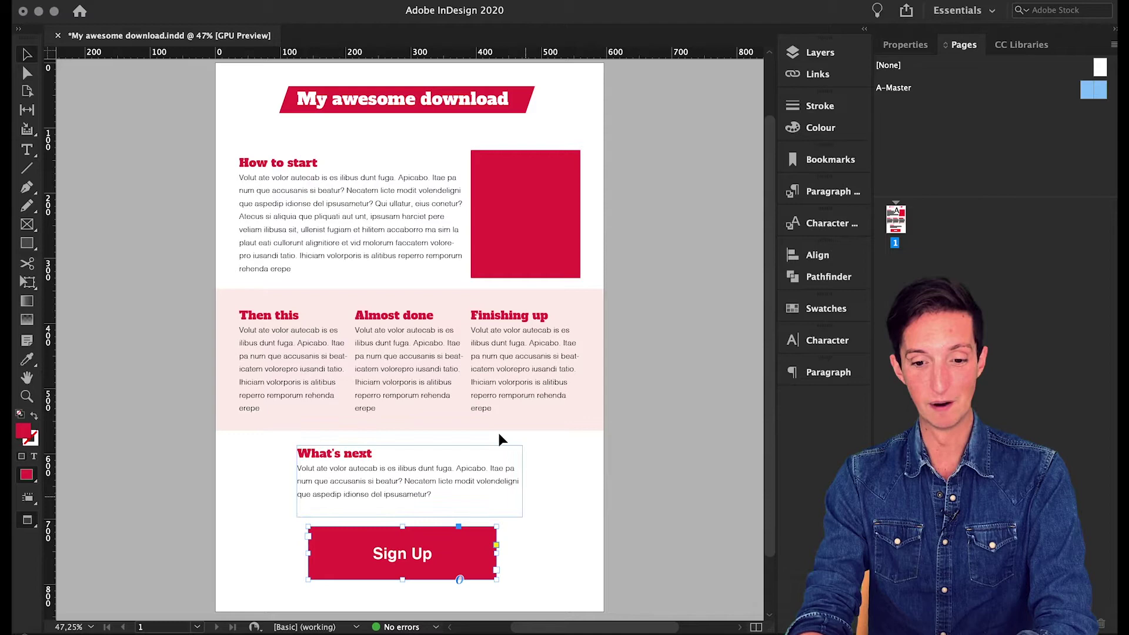
click(412, 1)
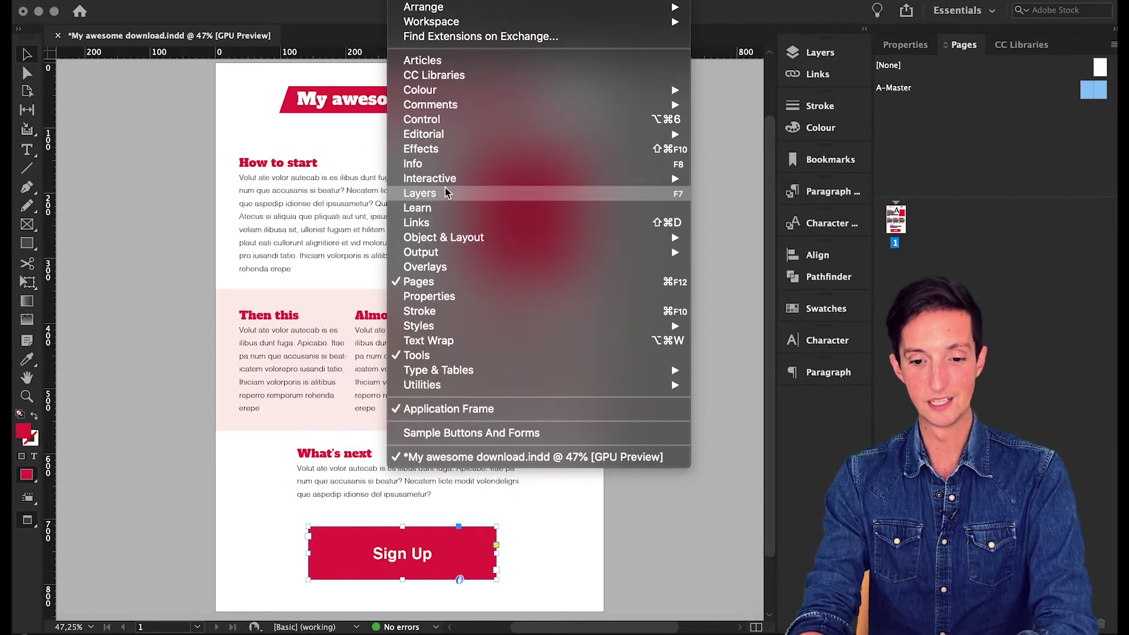
mouse_move(521, 178)
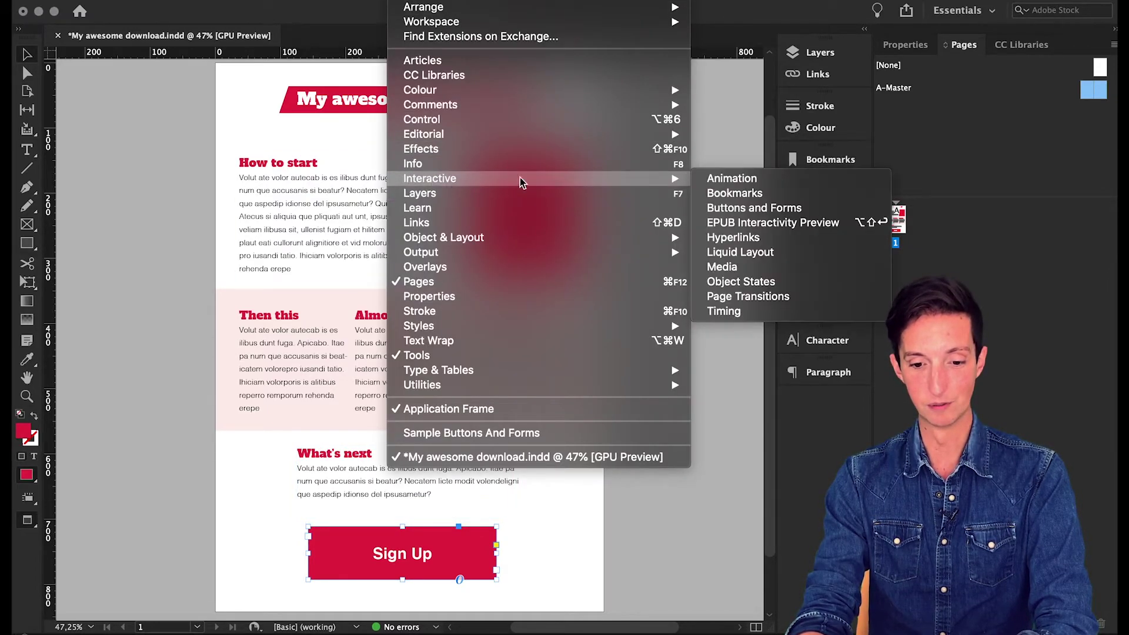
click(718, 209)
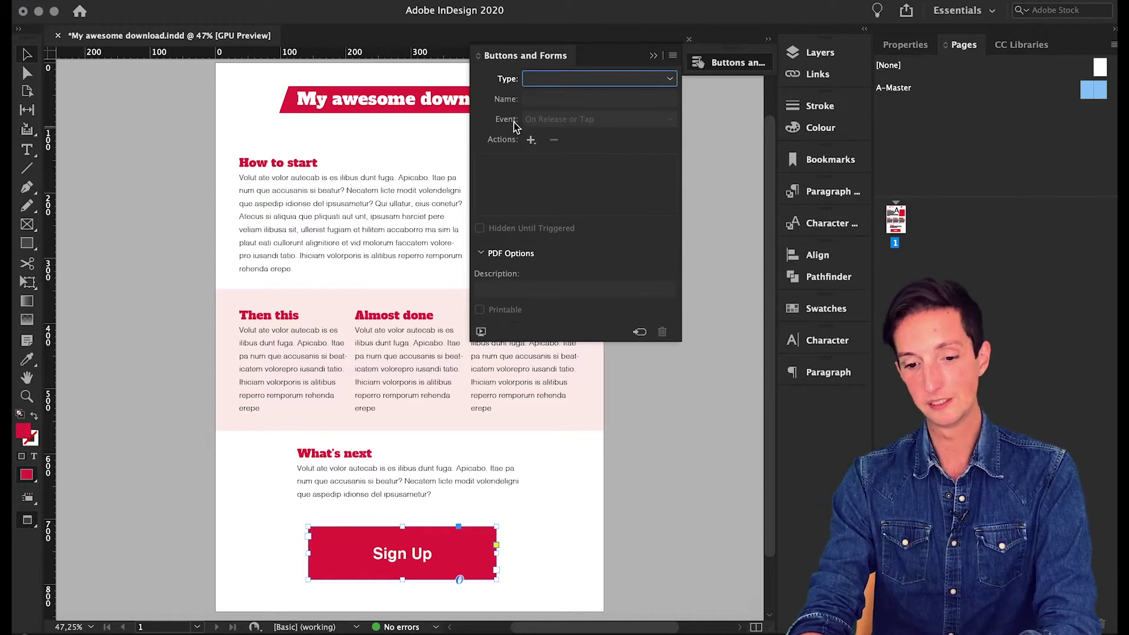
Set the frame's type to Button and rename it from 'Button 5' to 'SignUp btn'
click(670, 80)
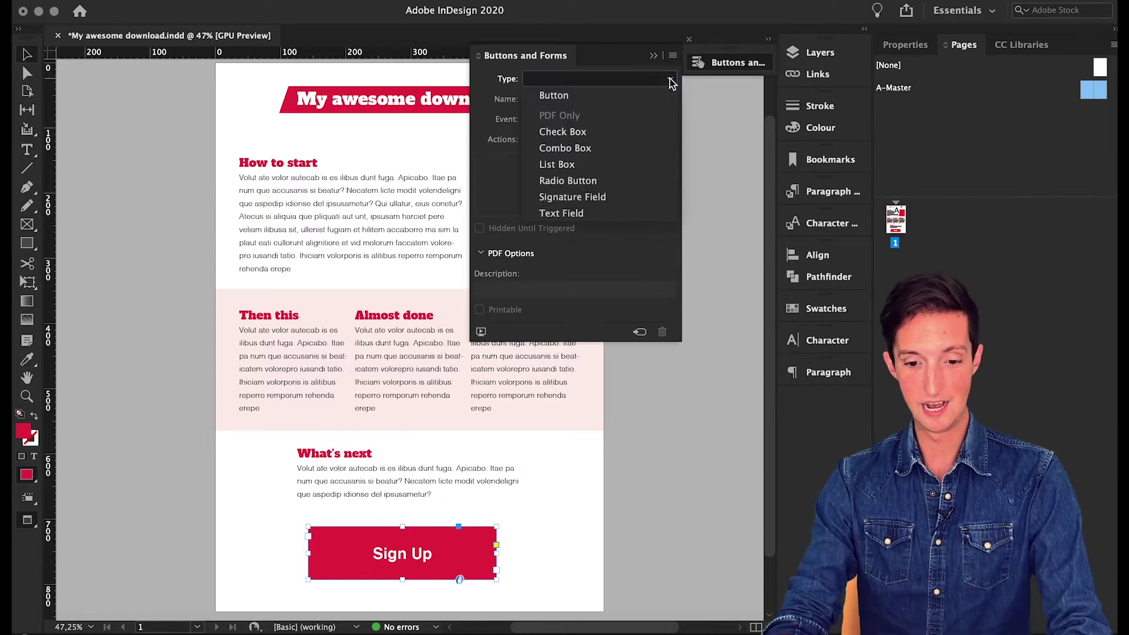
click(624, 97)
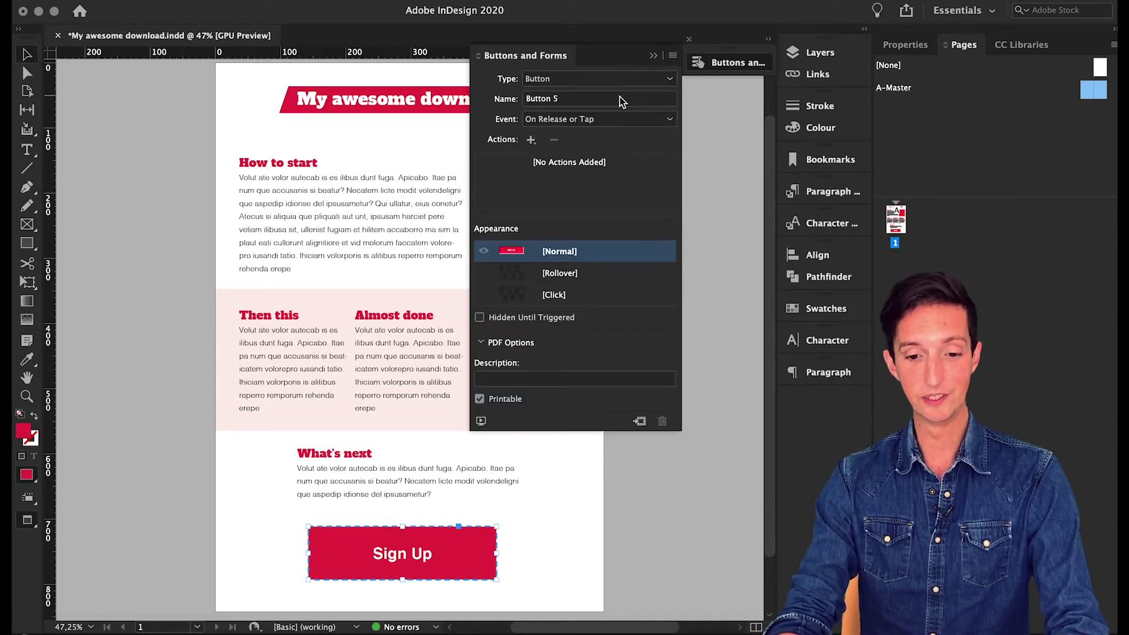
click(579, 103)
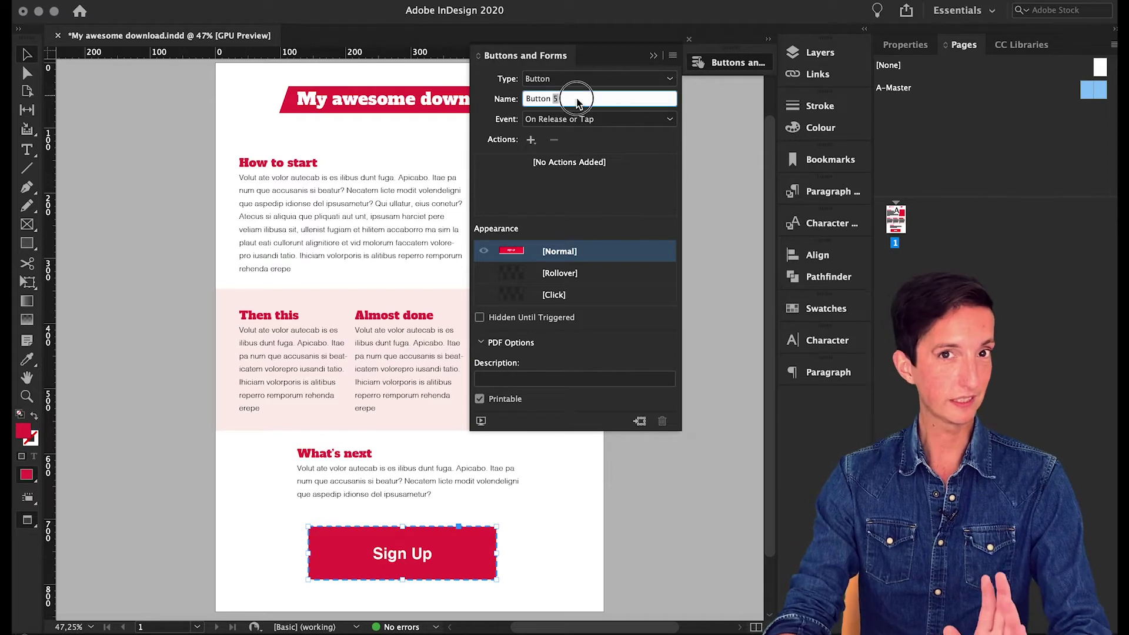
click(579, 103)
triple_click(579, 103)
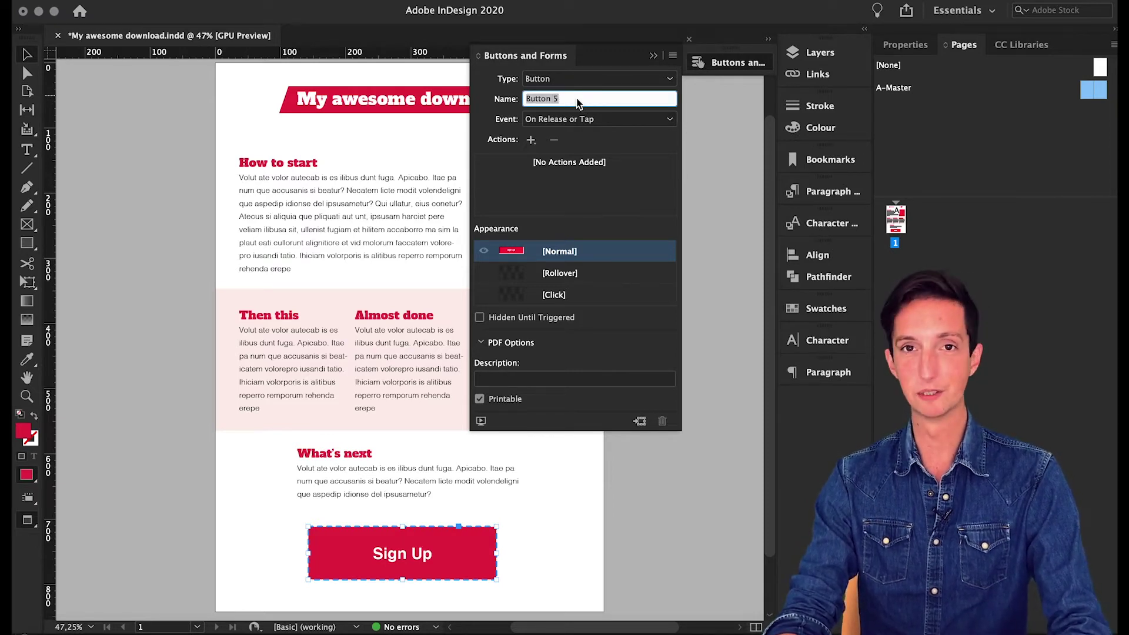
key(BackSpace)
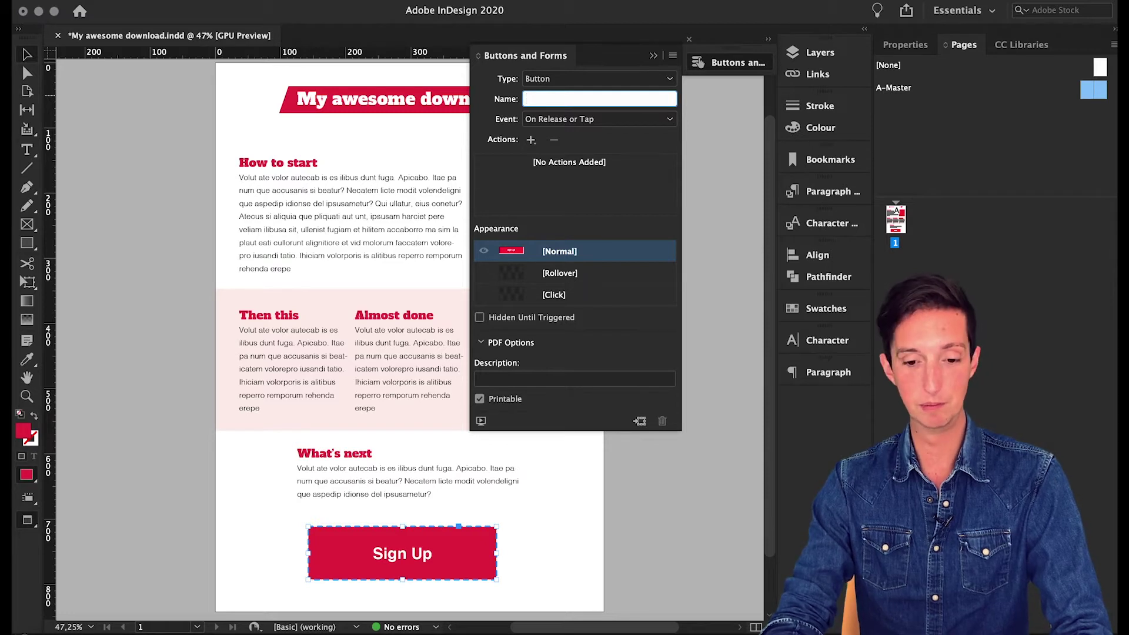
text(Sign)
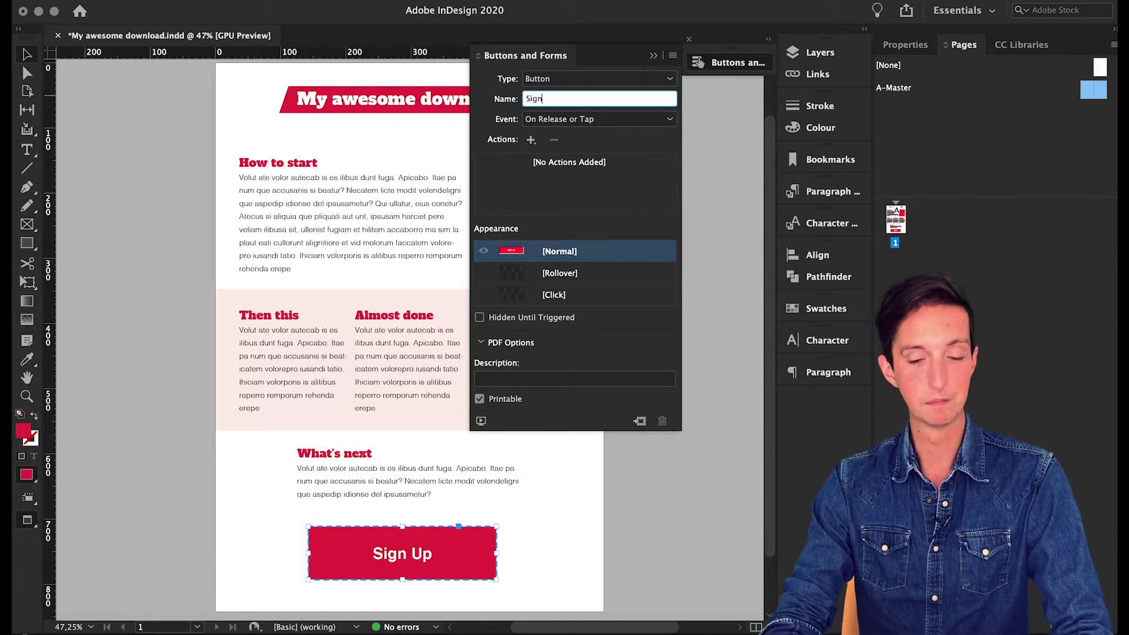
text(Up btn)
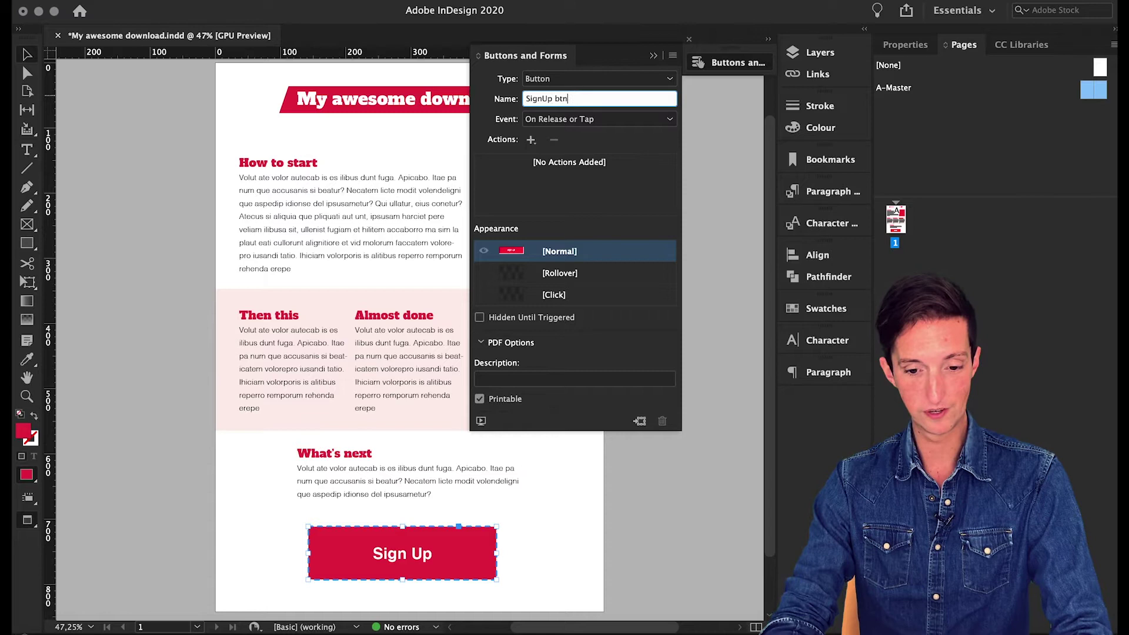
key(Tab)
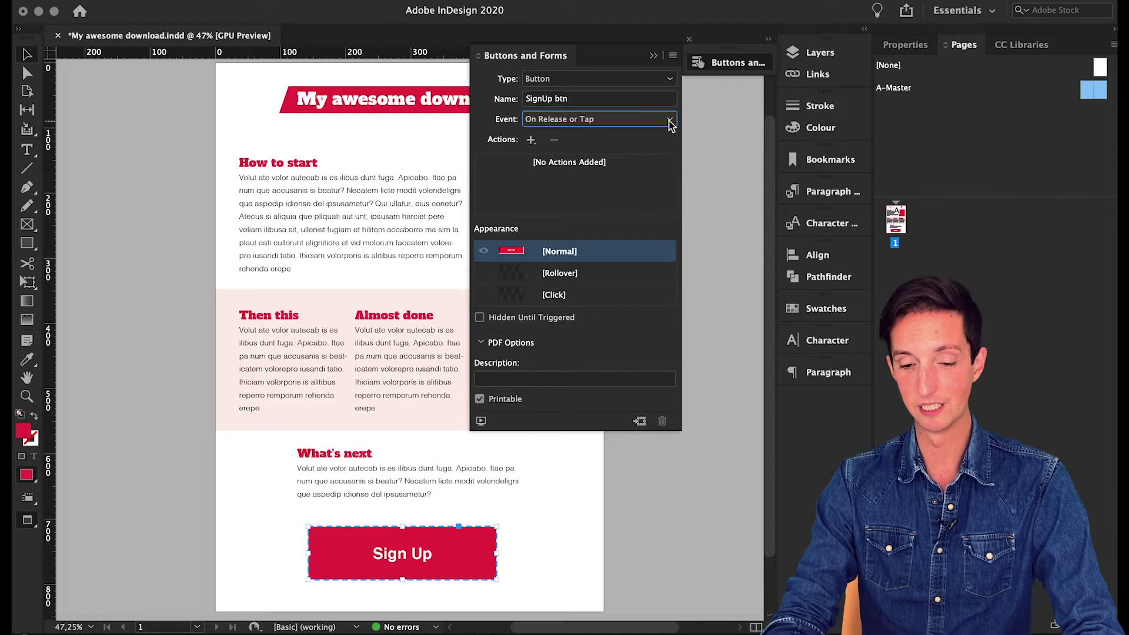
Add an On Release or Tap Go To URL action to bobodarling.com and uncheck Printable
click(671, 121)
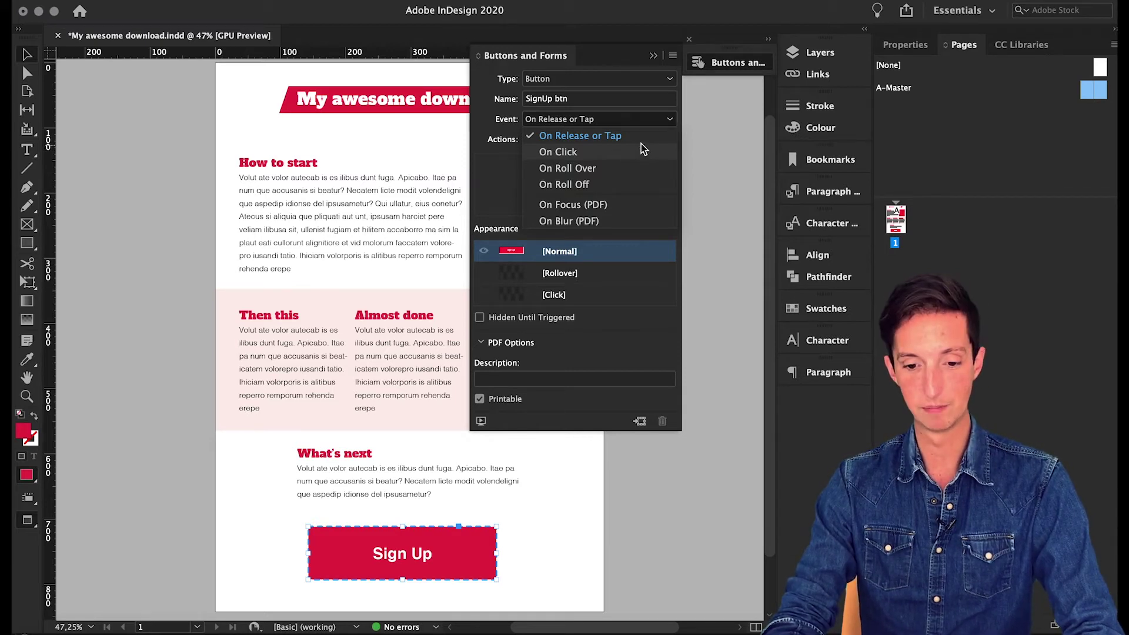
click(662, 122)
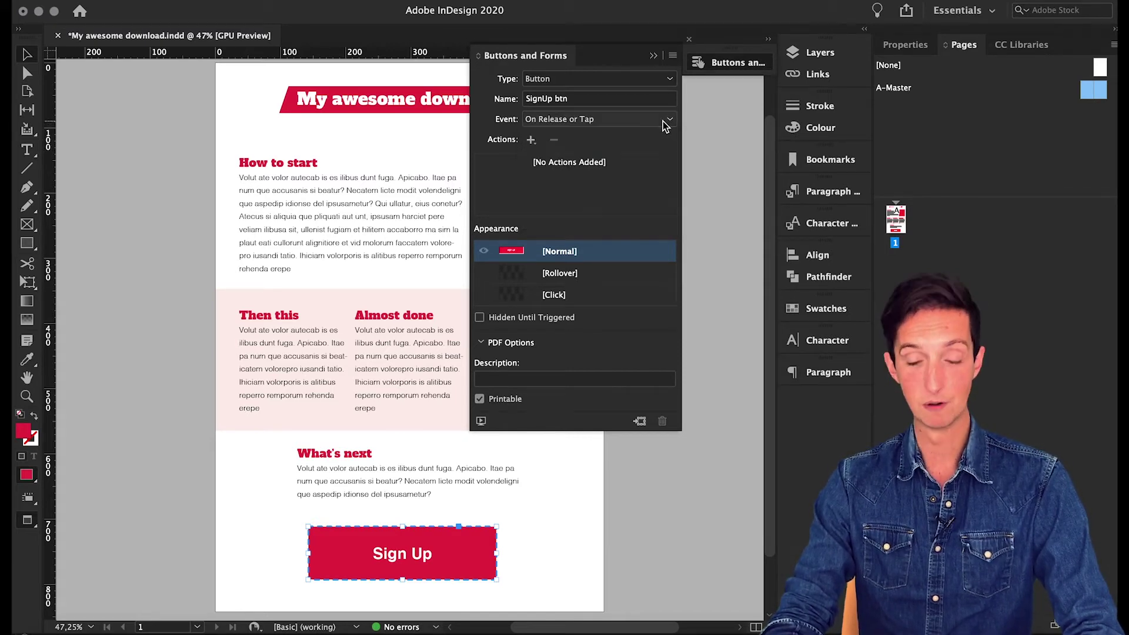
click(531, 141)
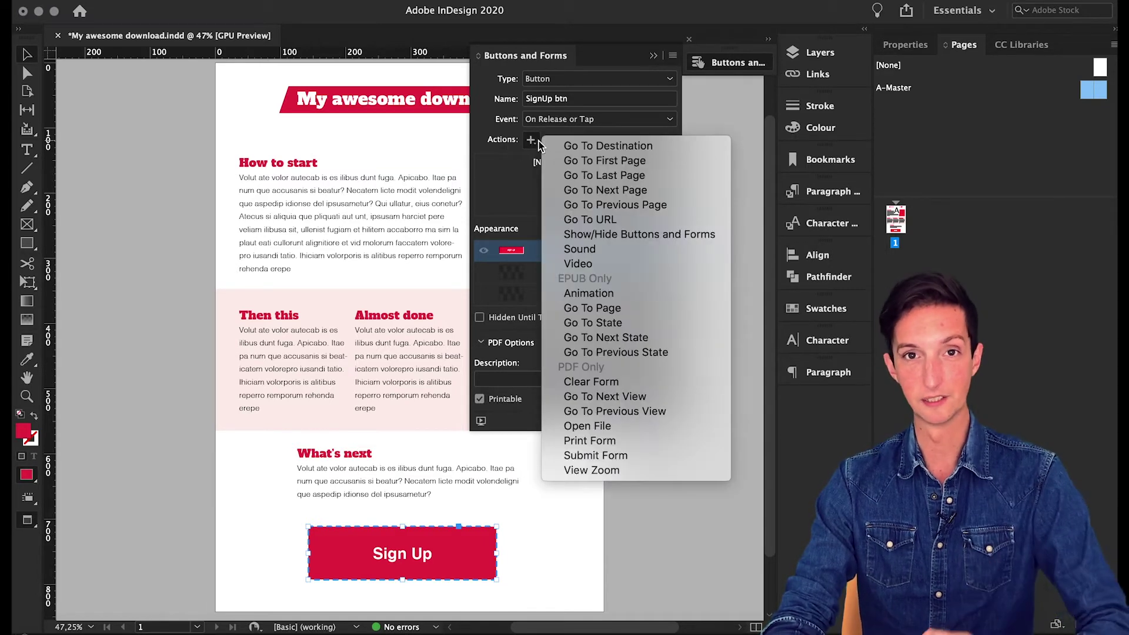
click(561, 220)
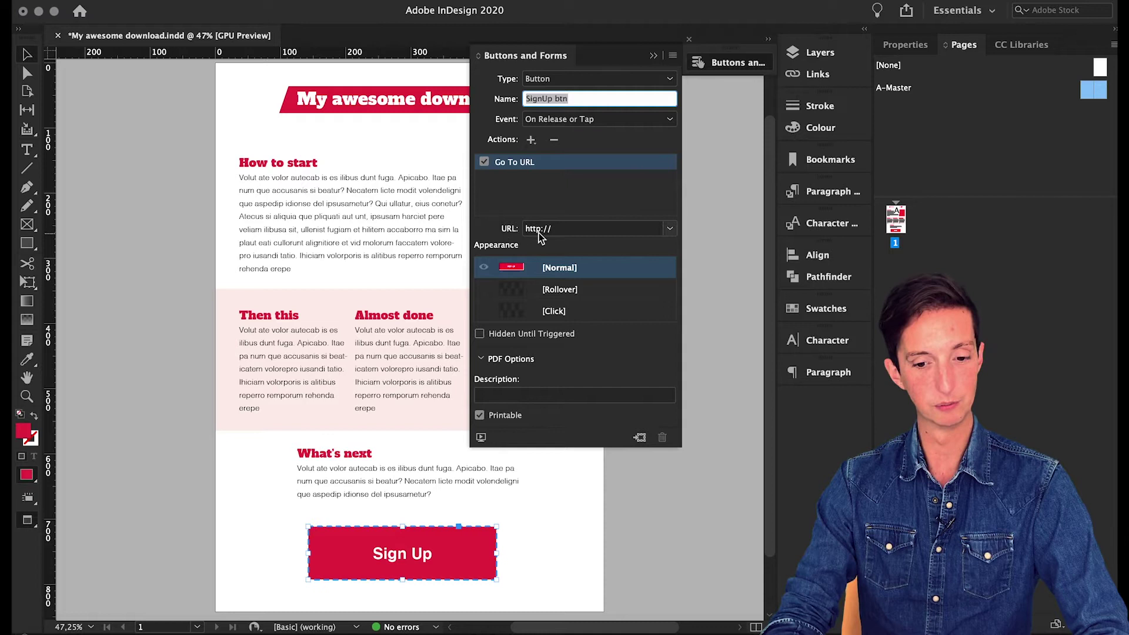
click(560, 230)
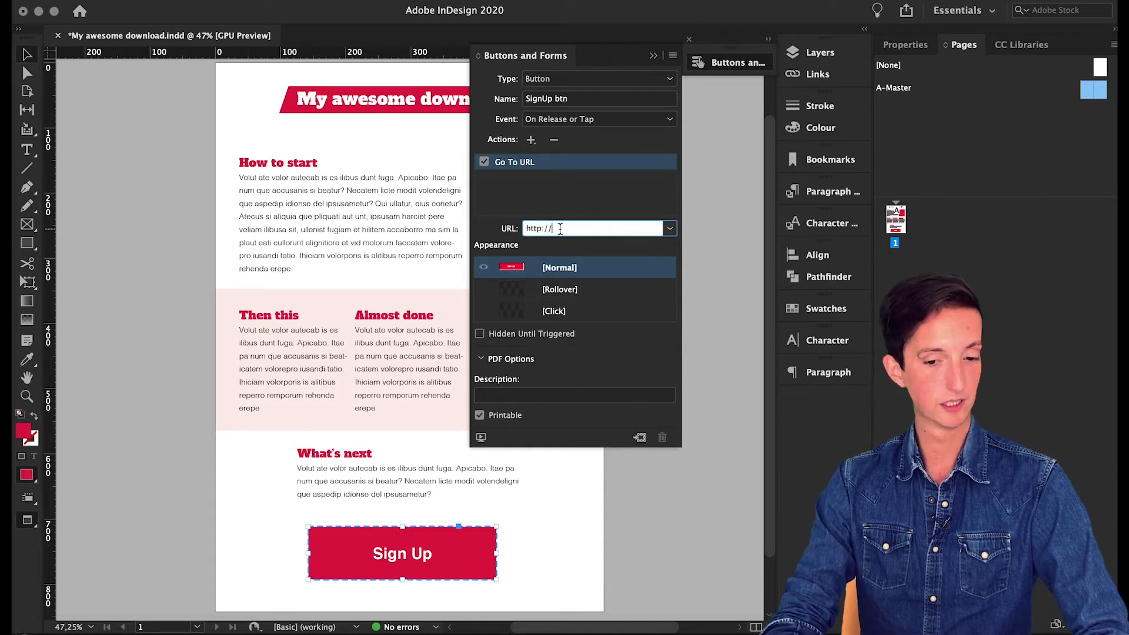
text(bo)
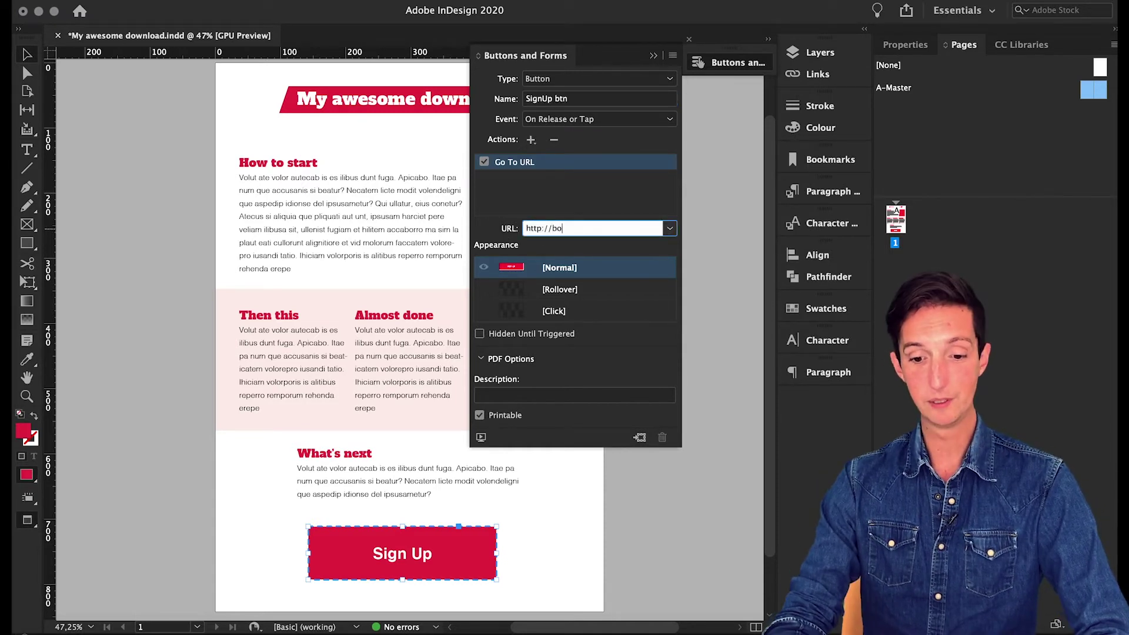
text(bodarlin)
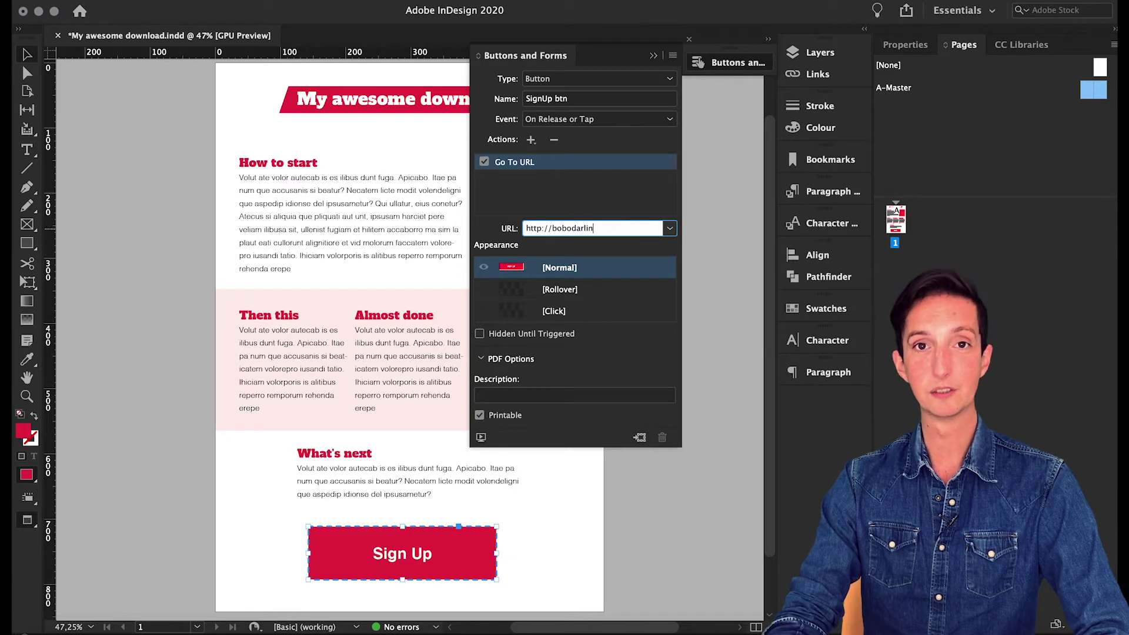
text(g.com)
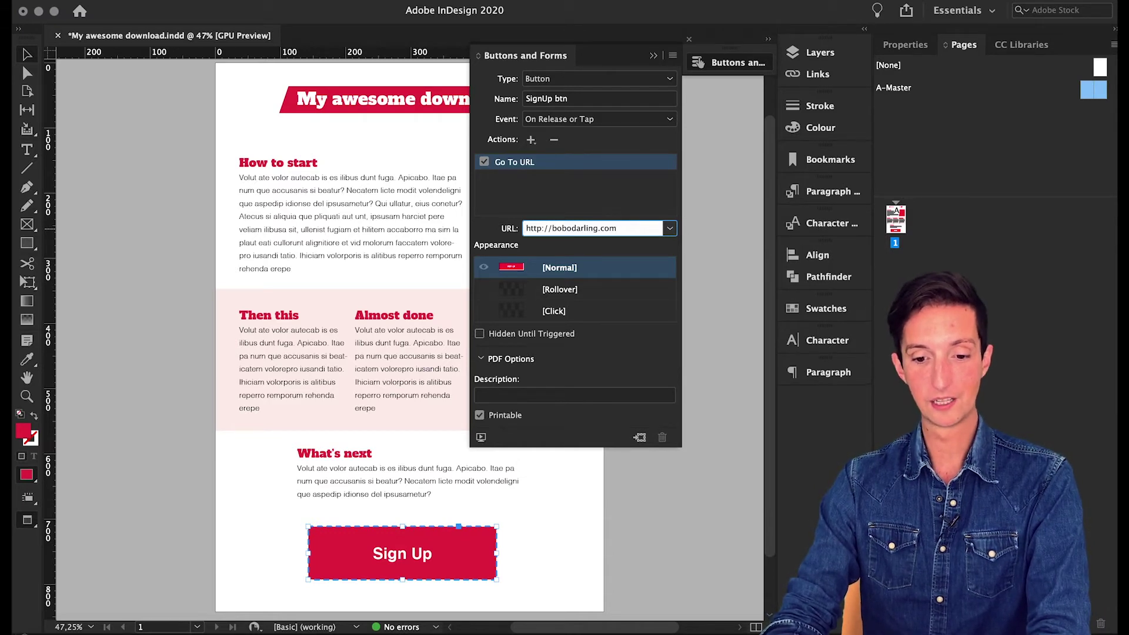
key(Return)
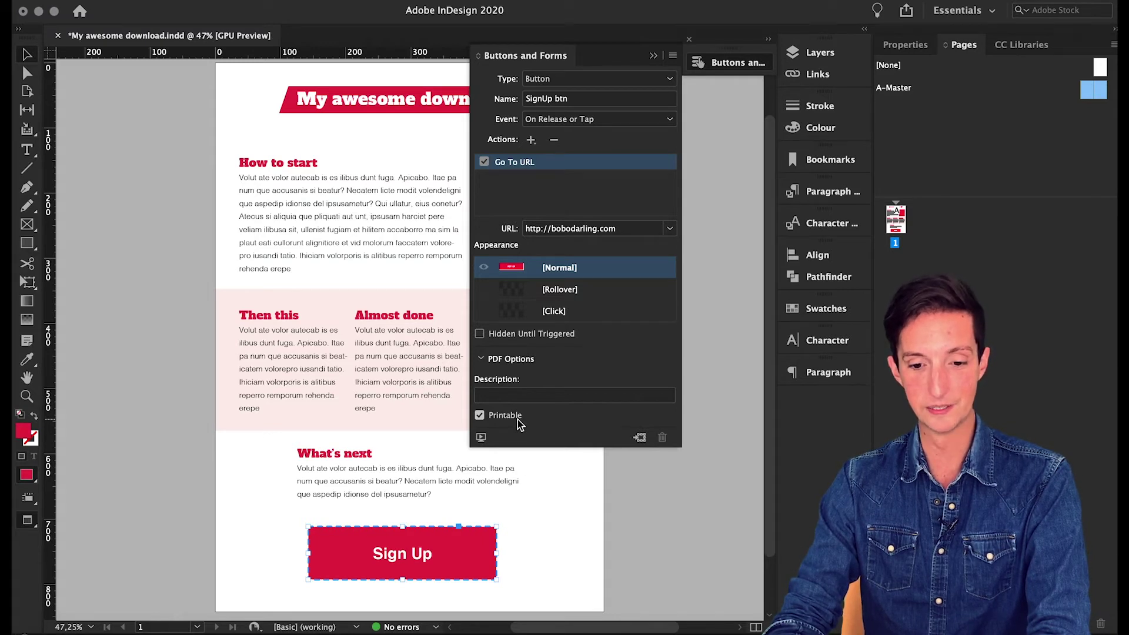
click(480, 415)
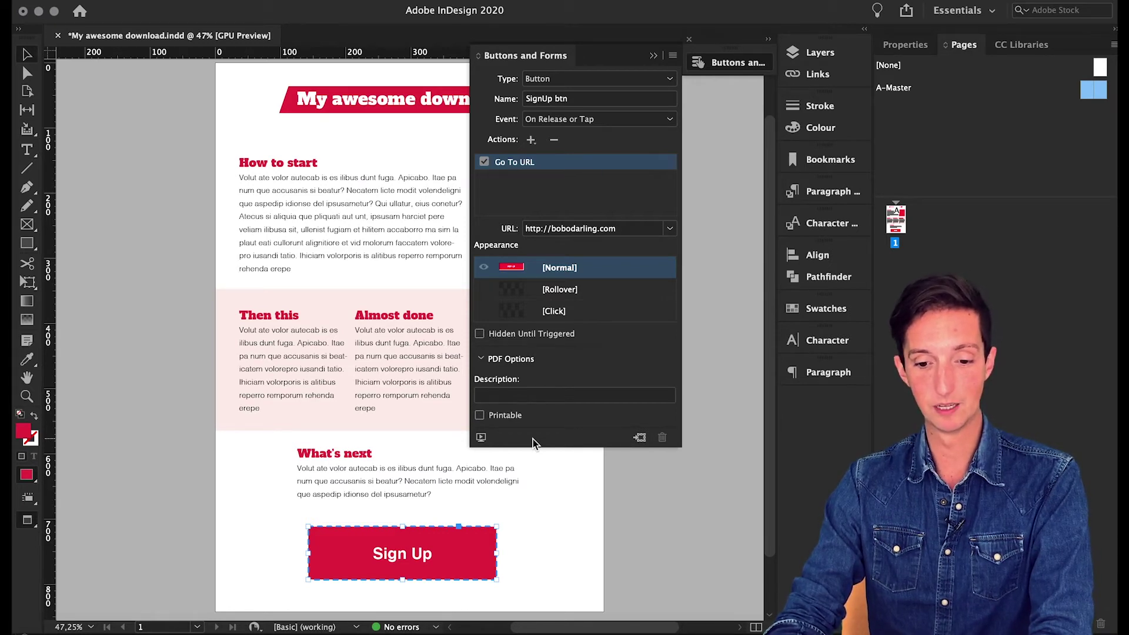
Preview the spread's interactivity and click Sign Up to test the bobodarling.com link
click(481, 438)
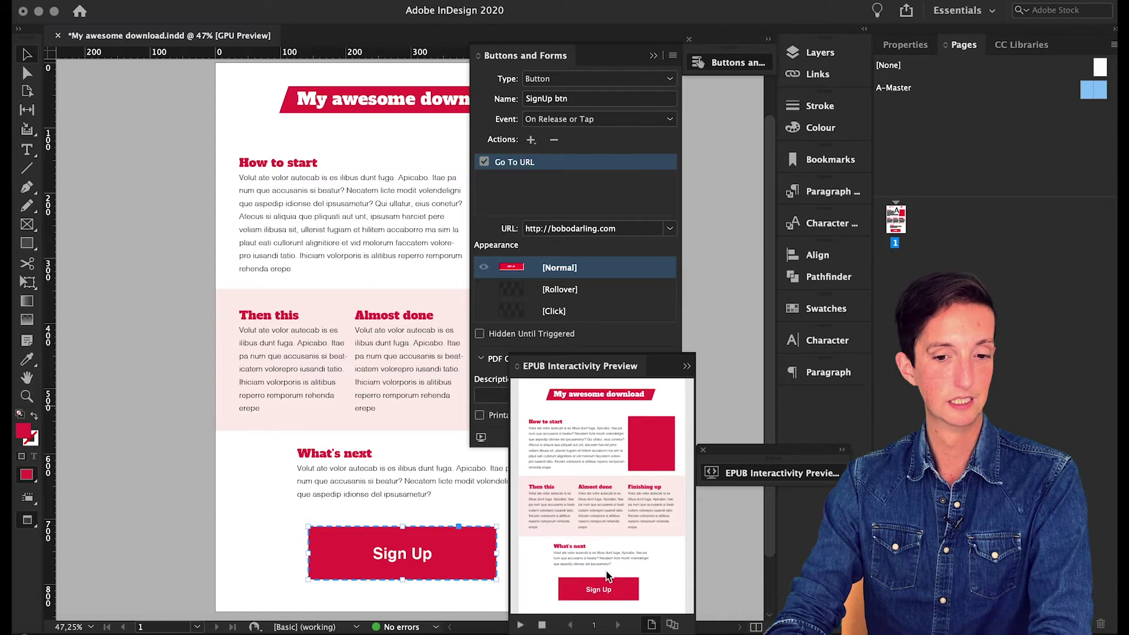
click(605, 593)
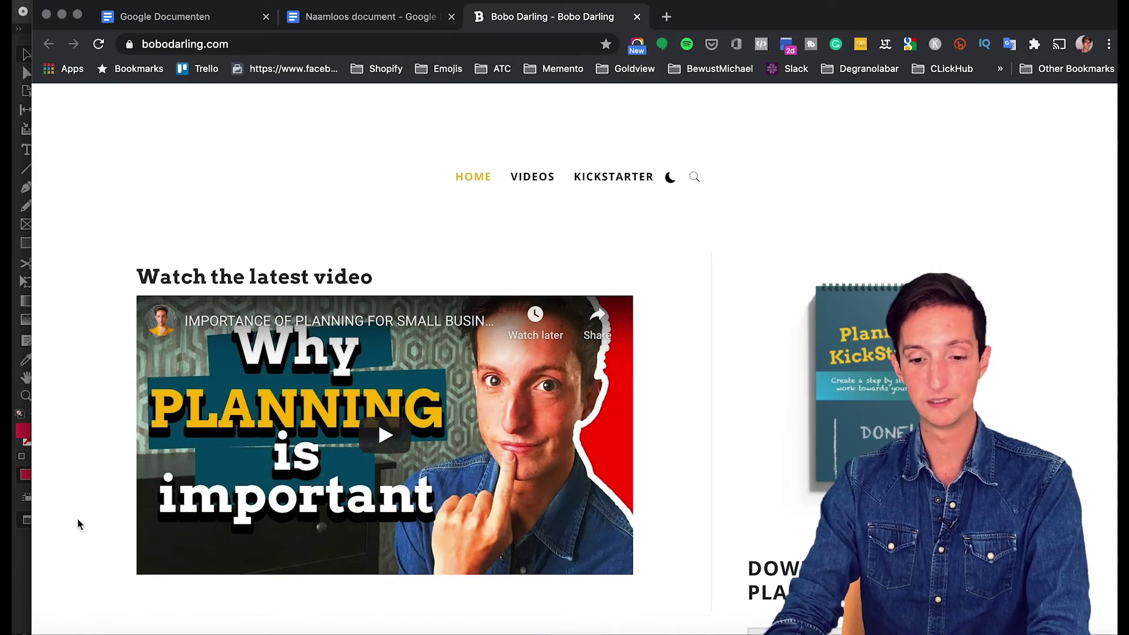
Switch from Chrome back to the InDesign window
click(26, 554)
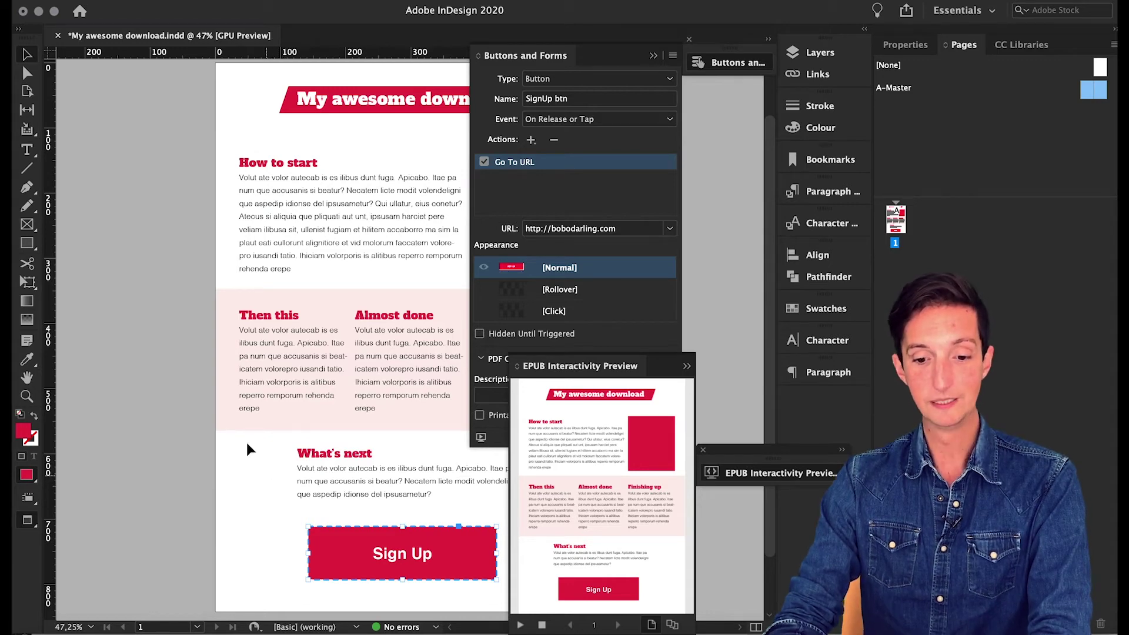
Export the page as Adobe PDF (Interactive) named 'My awesome download'
click(137, 1)
click(176, 276)
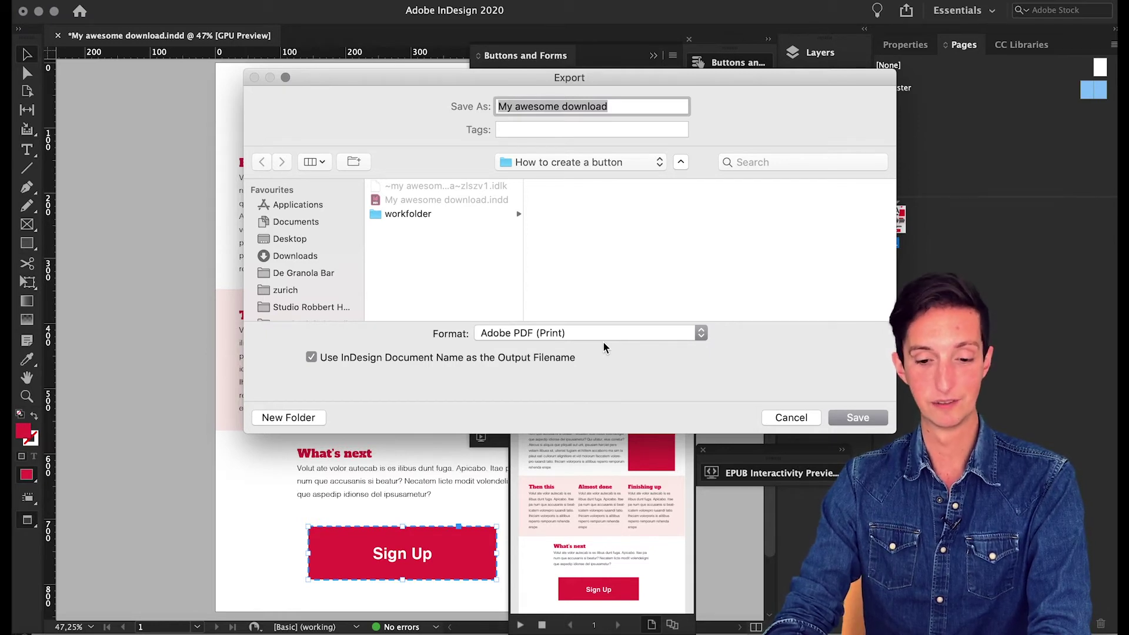
click(604, 334)
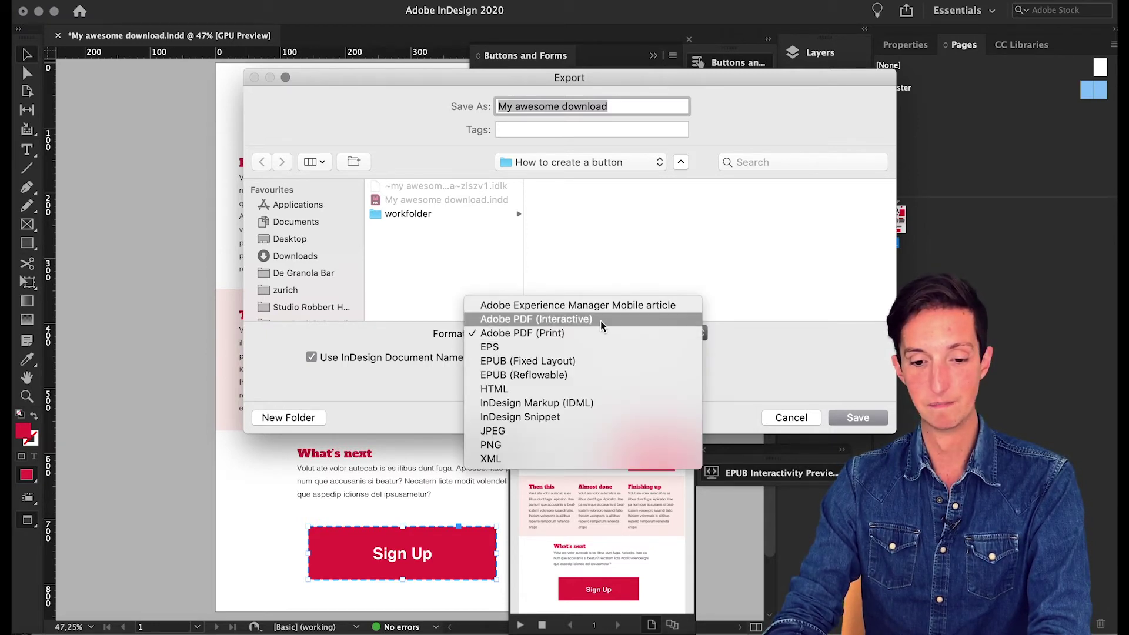
click(600, 323)
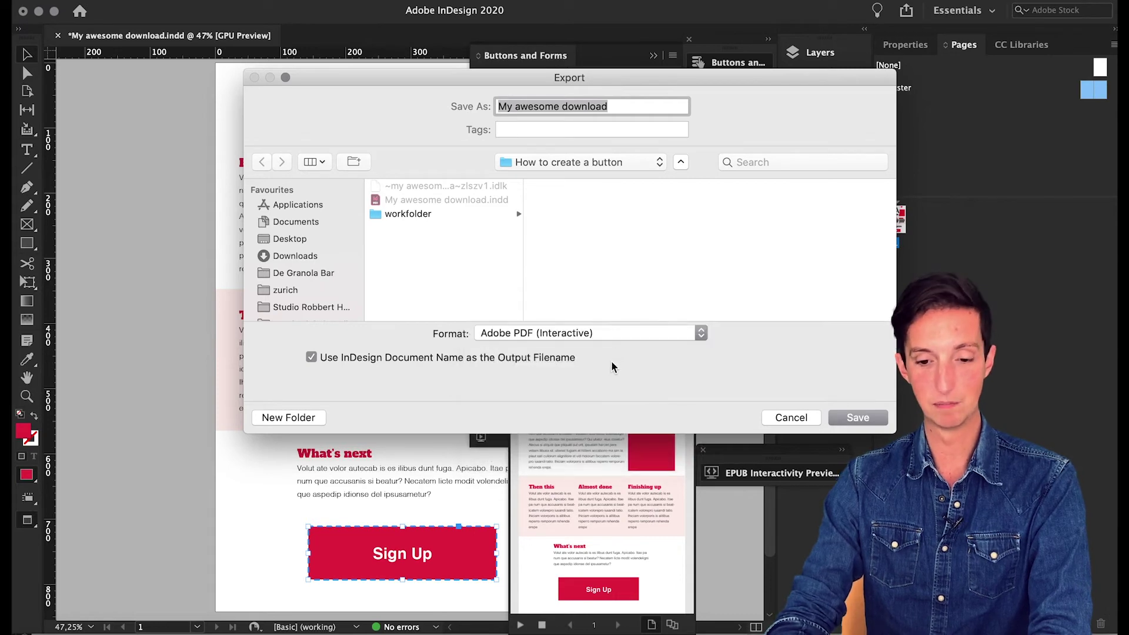
click(835, 418)
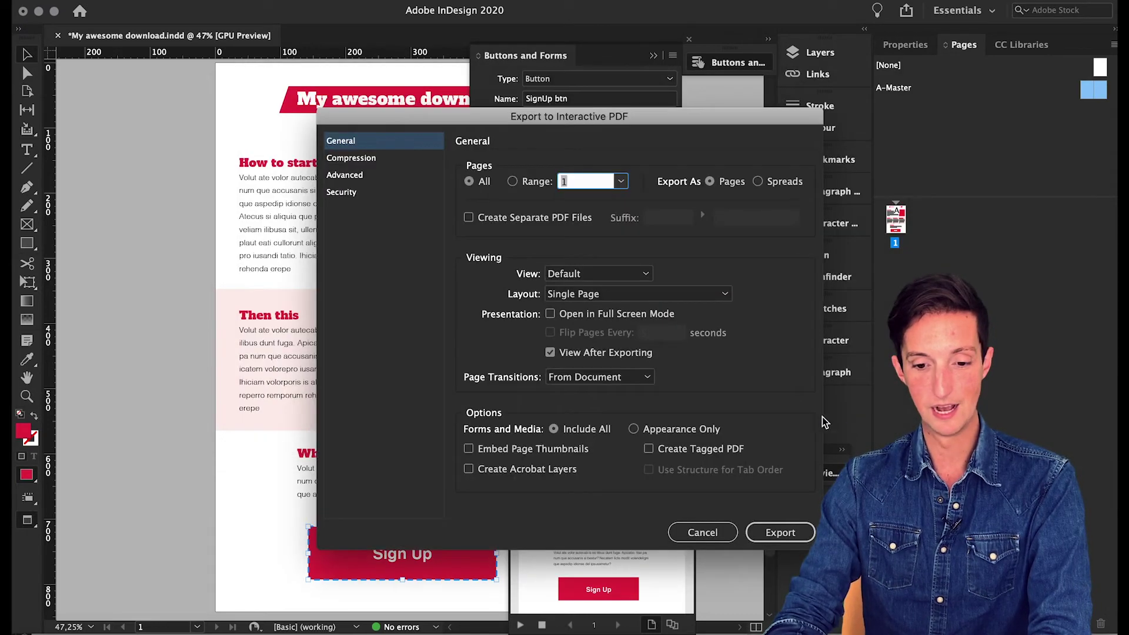
click(775, 533)
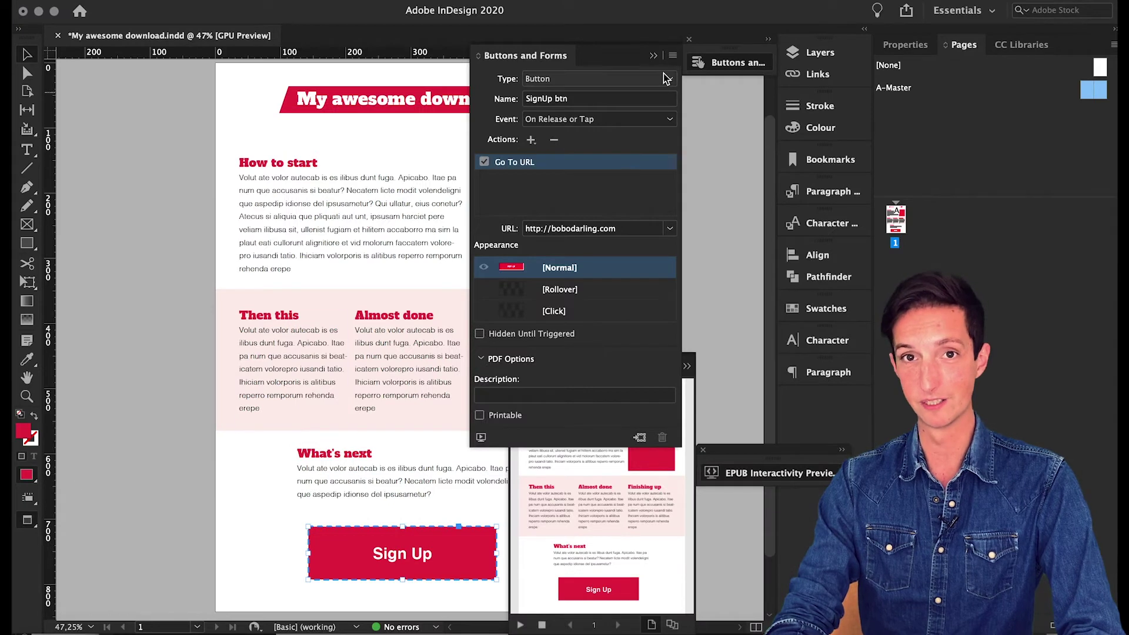
Collapse the Buttons and Forms and preview panels, then select the Sign Up button frame
click(655, 55)
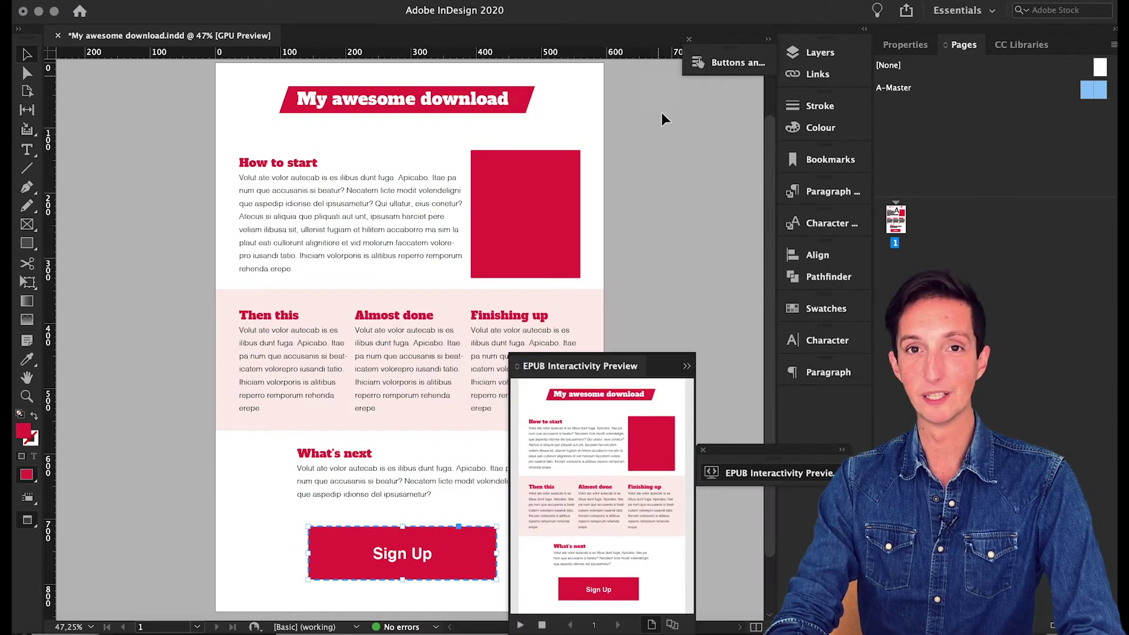
click(687, 365)
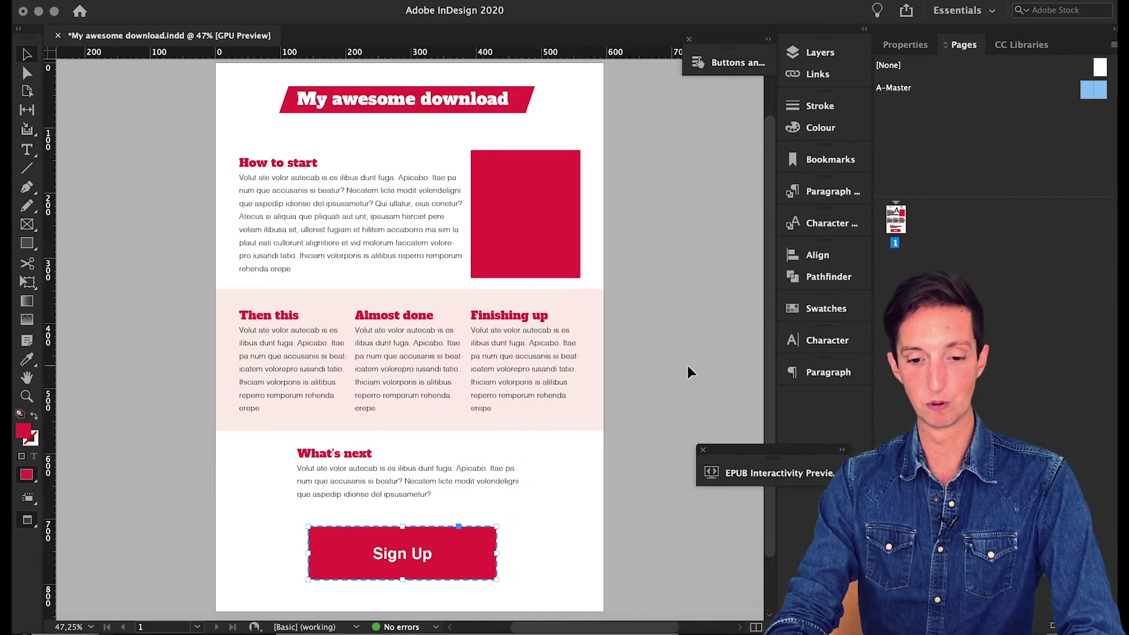
click(555, 559)
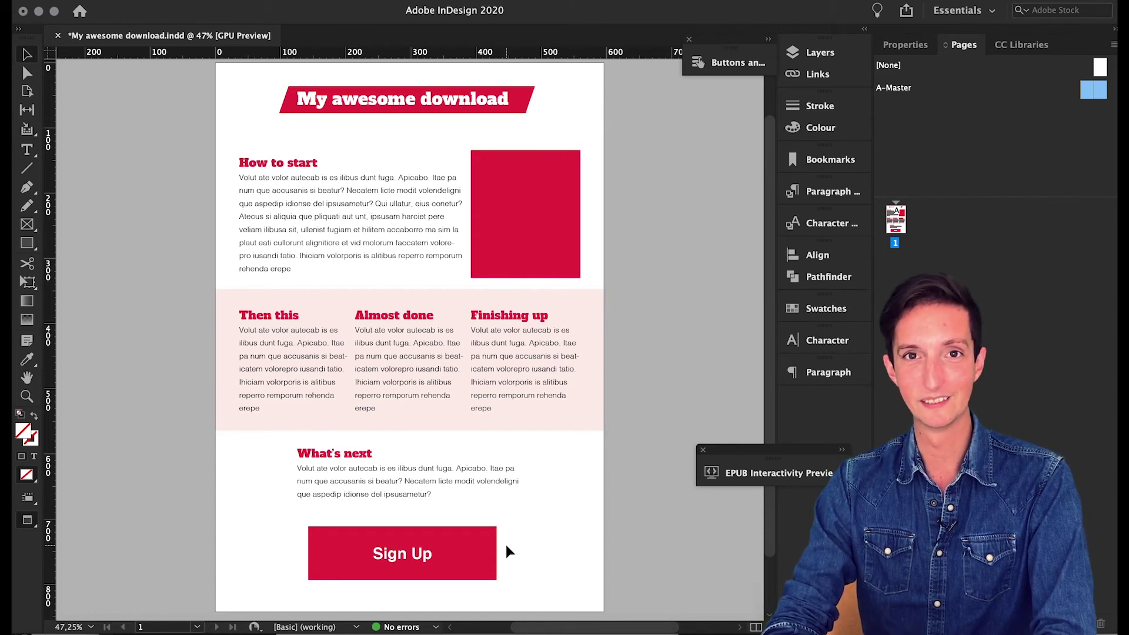
click(485, 552)
click(486, 554)
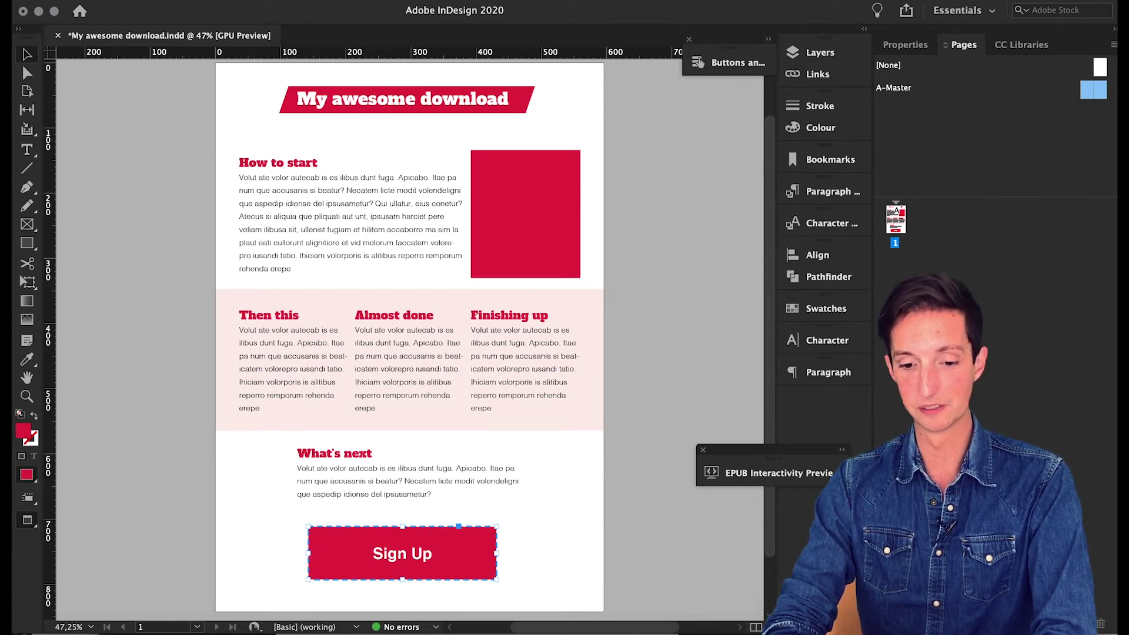
Apply Rounded corners to the Sign Up button with the radius reduced to about 9 px
right_click(292, 137)
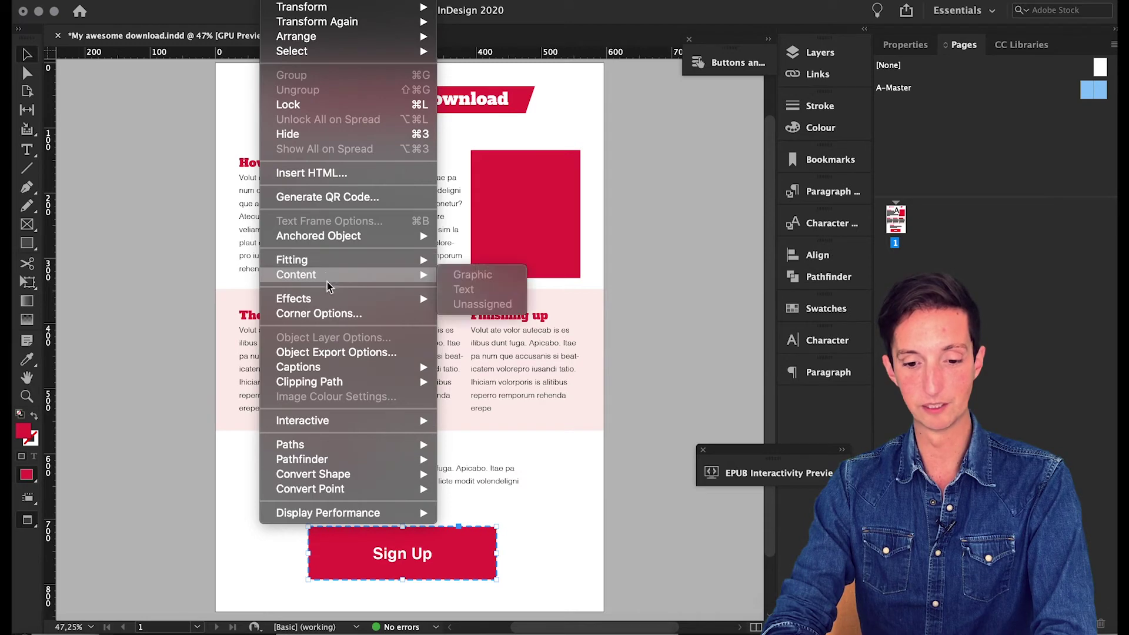
click(333, 316)
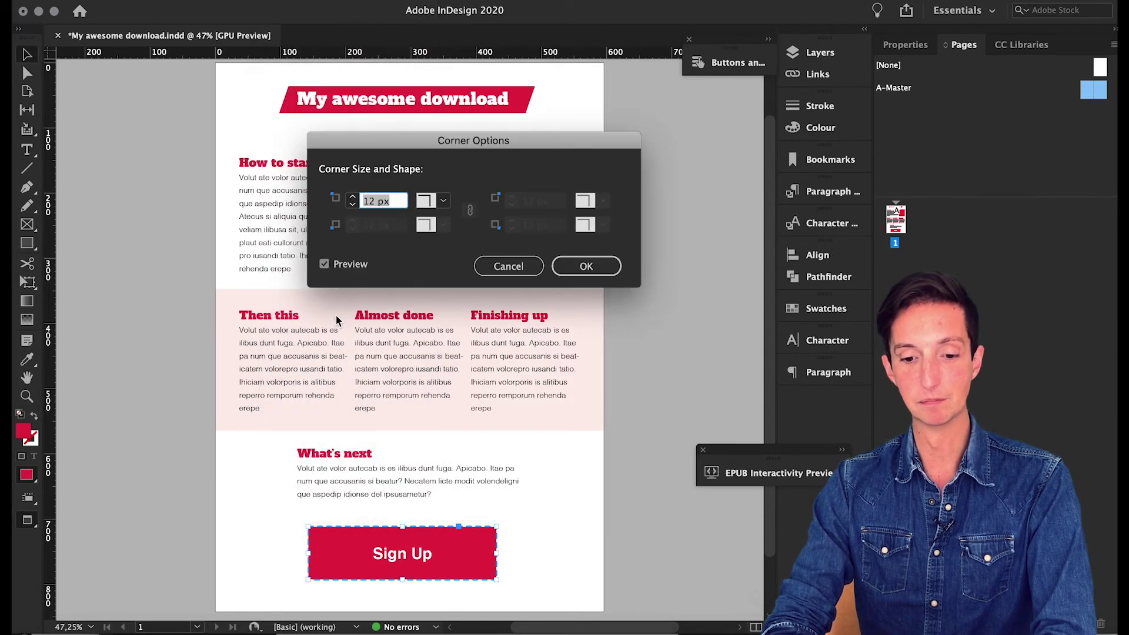
click(431, 202)
click(450, 298)
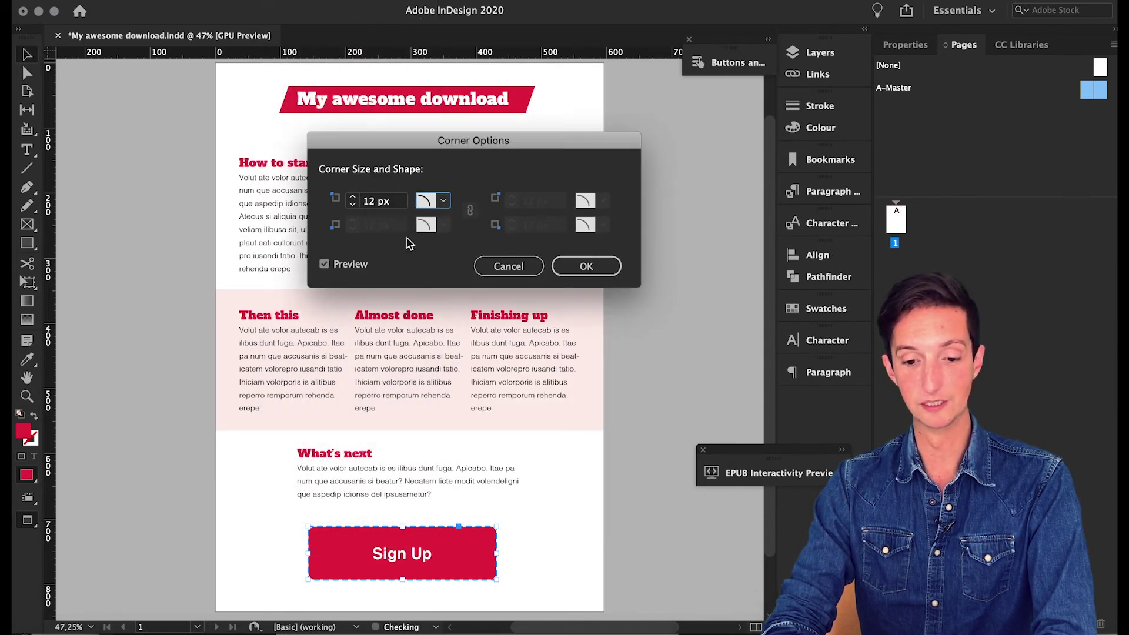
click(352, 205)
click(352, 206)
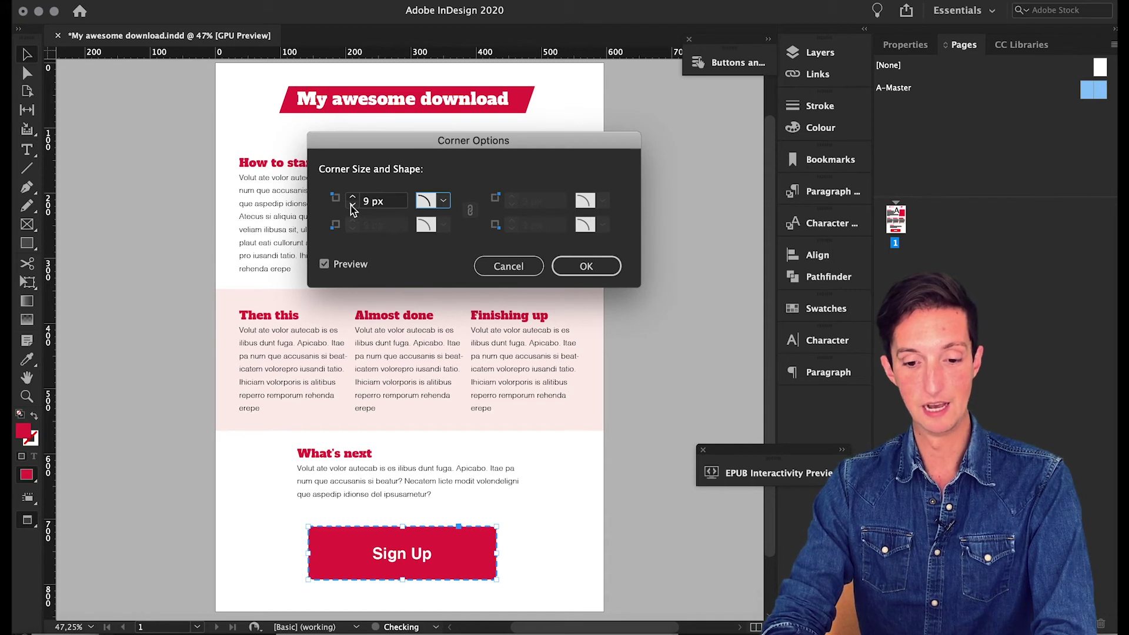
click(587, 268)
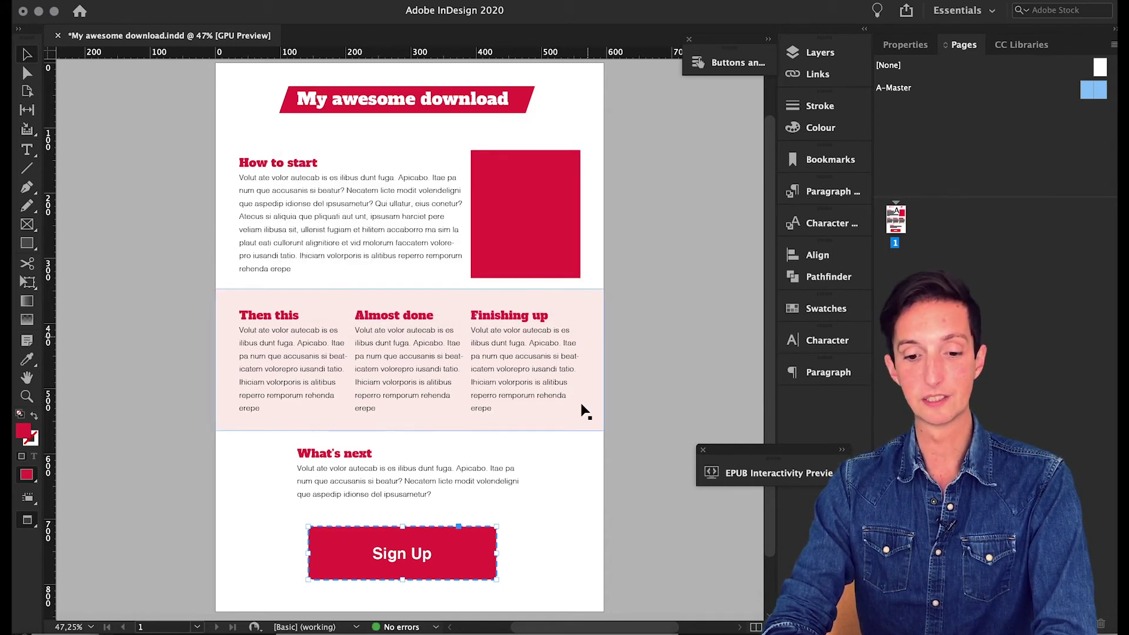
click(562, 561)
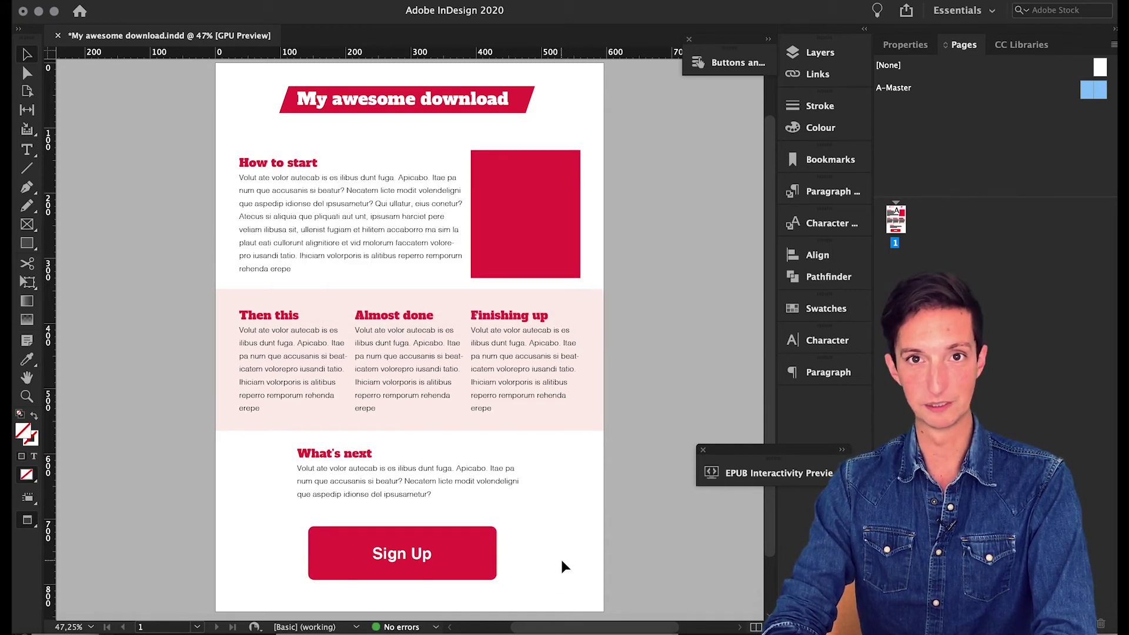
click(479, 553)
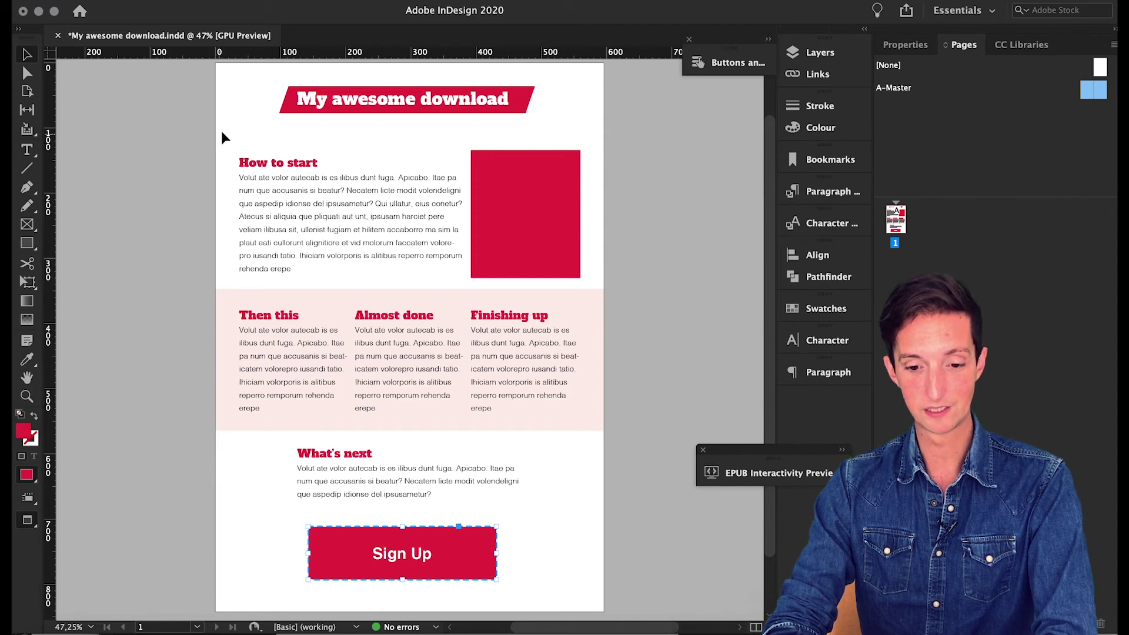
Apply a Drop Shadow effect to the Sign Up button with a 90° angle and 40% opacity
click(288, 2)
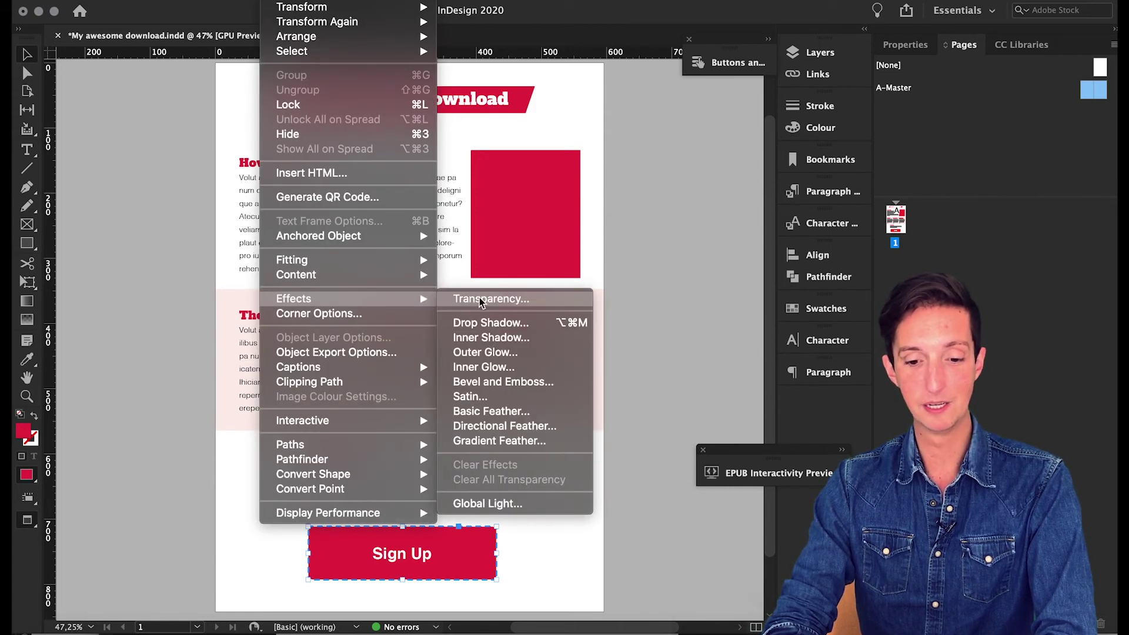
click(486, 331)
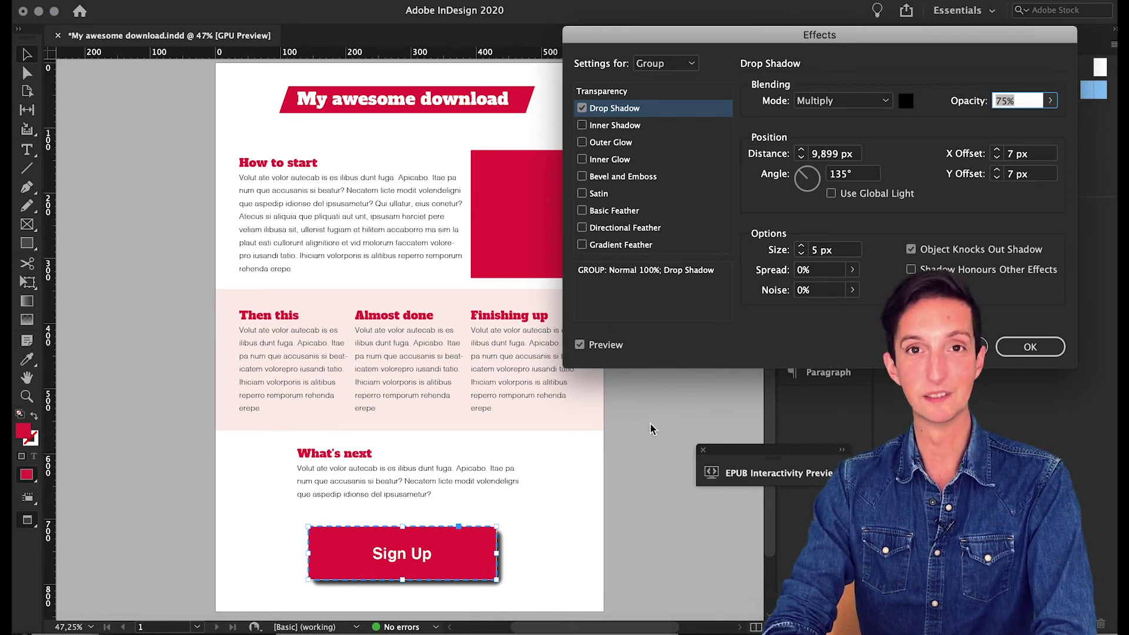
click(853, 174)
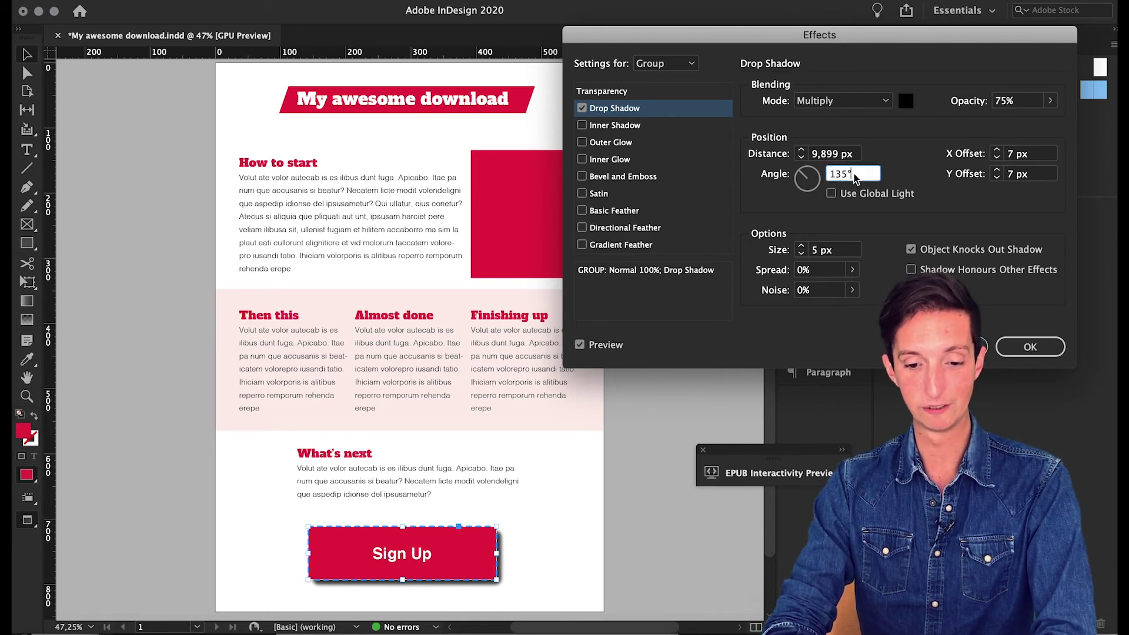
double_click(853, 176)
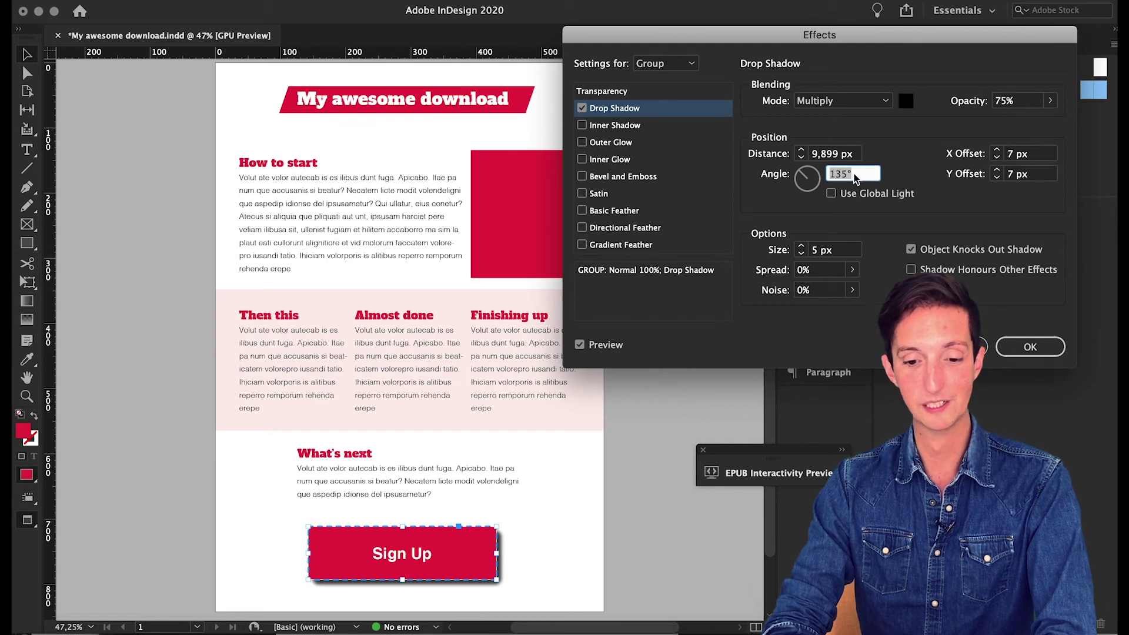
text(90)
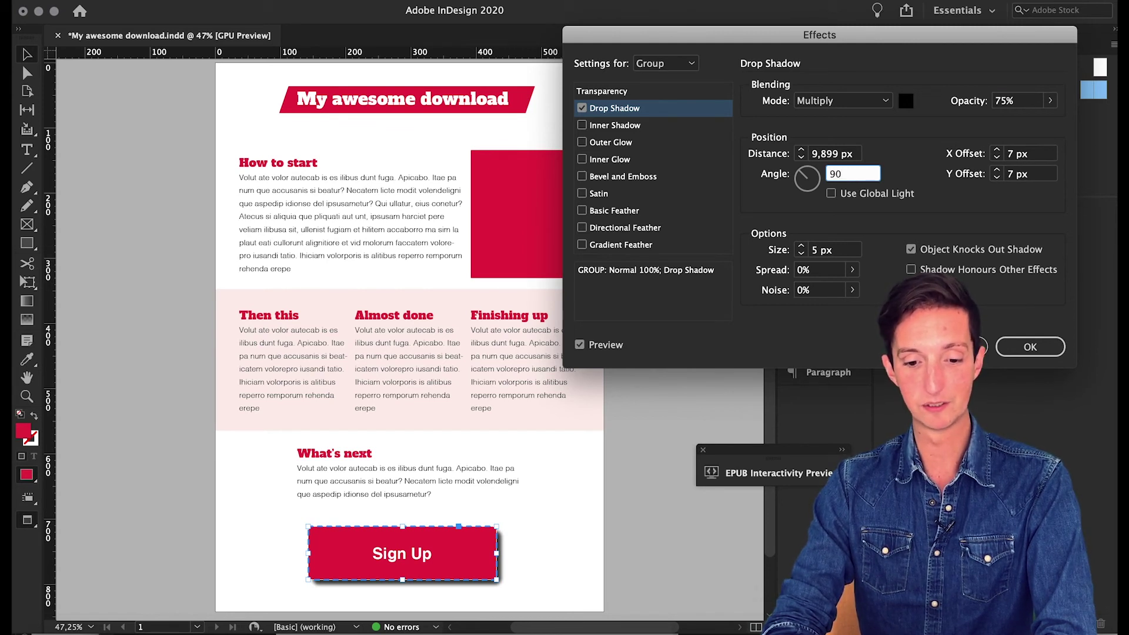
key(Tab)
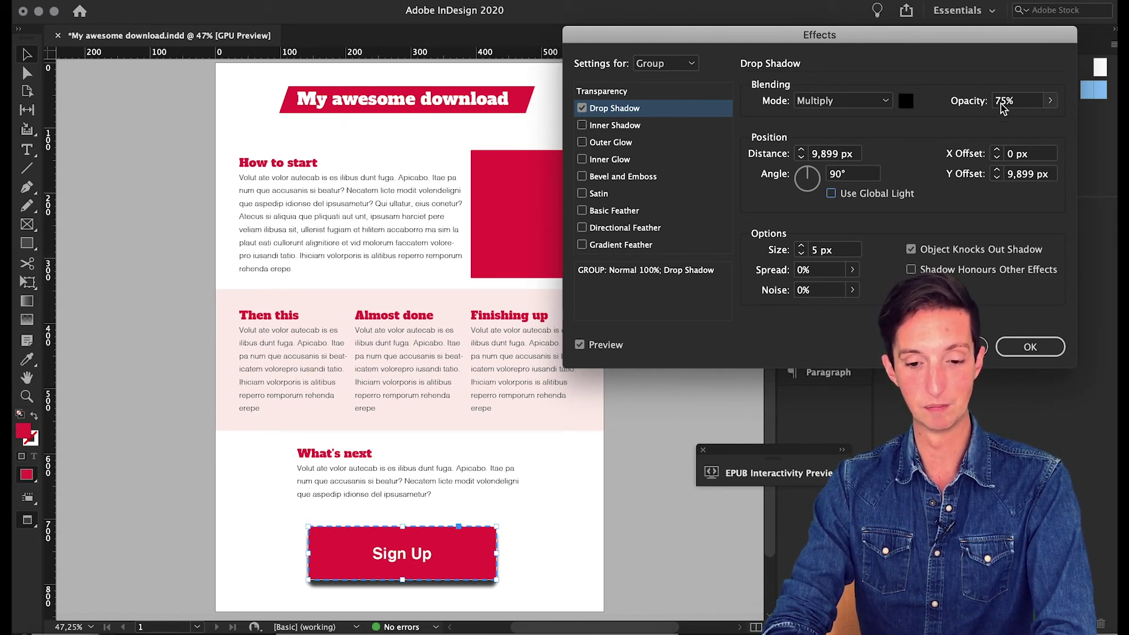
click(1000, 101)
text(40)
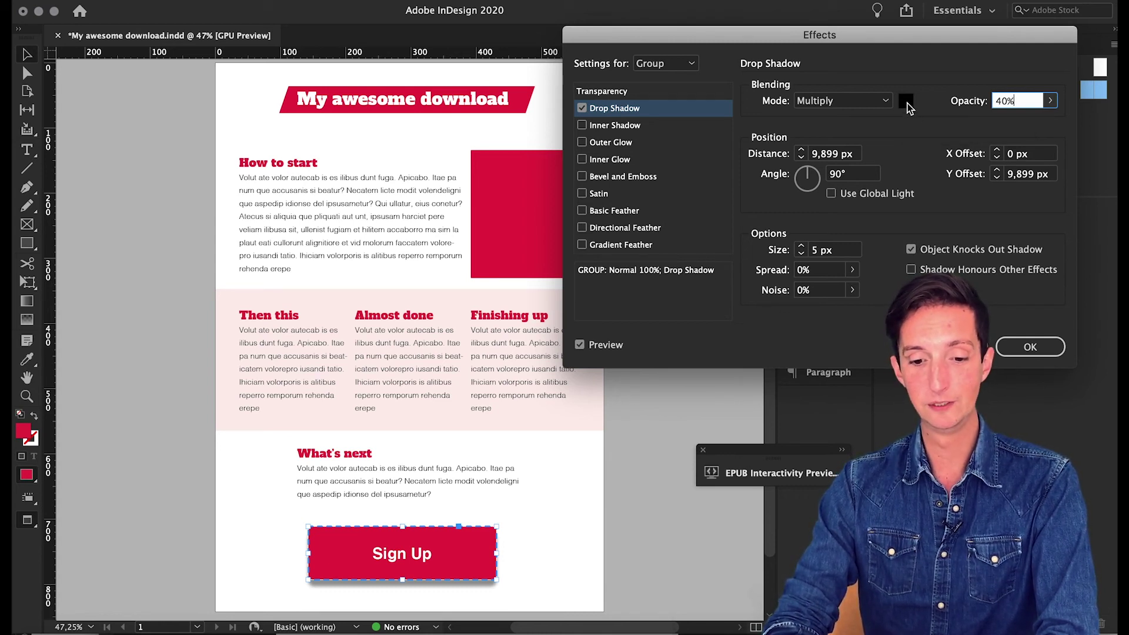
Make the shadow colour maroon by darkening the red C=0 M=94 Y=63 K=0 swatch in RGB
click(906, 103)
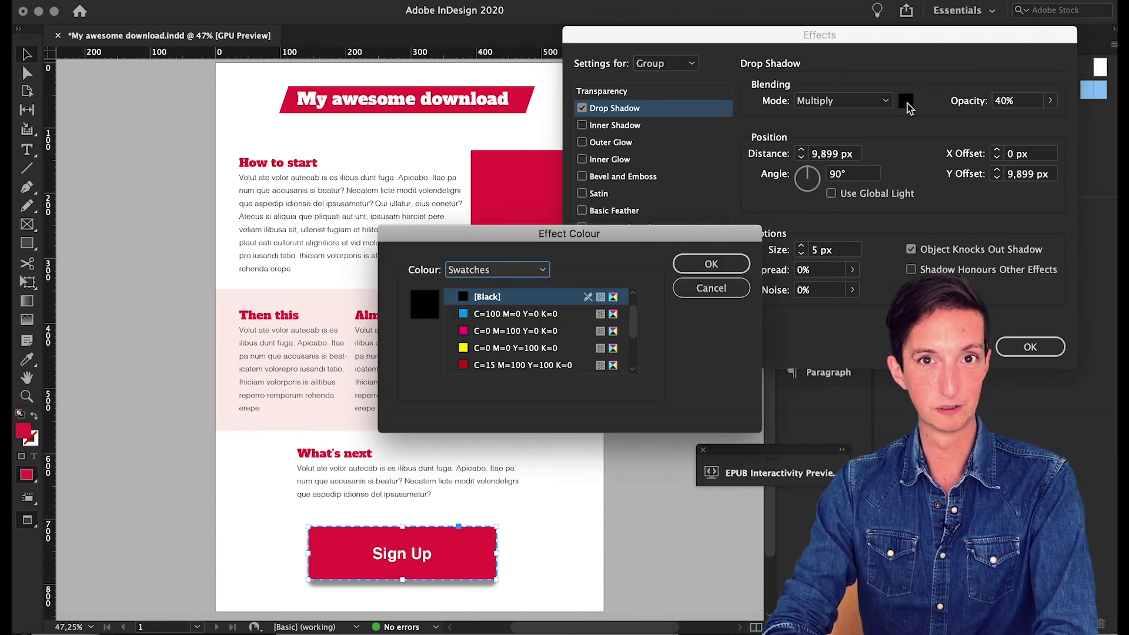
scroll(560, 345, down, 1)
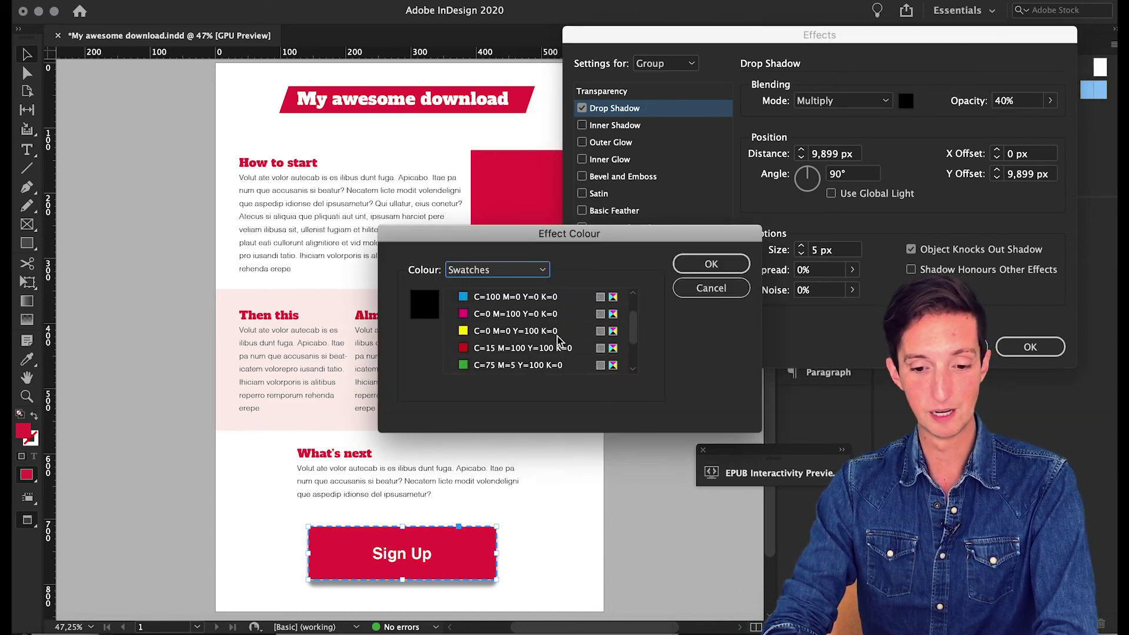
drag(635, 329, 636, 339)
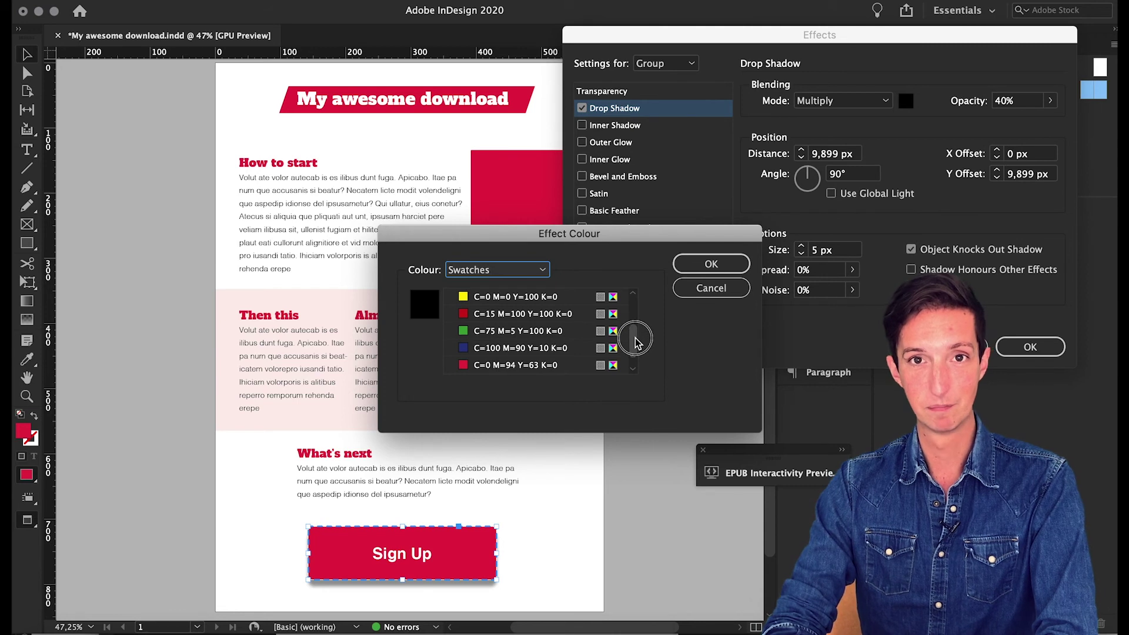
click(473, 368)
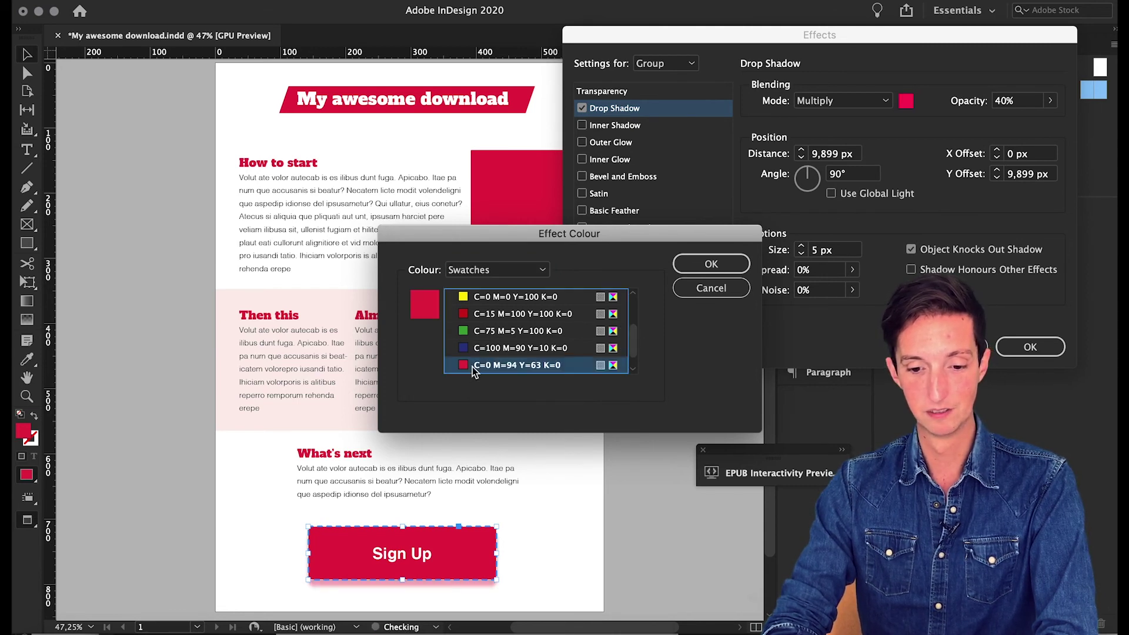
click(523, 269)
click(523, 284)
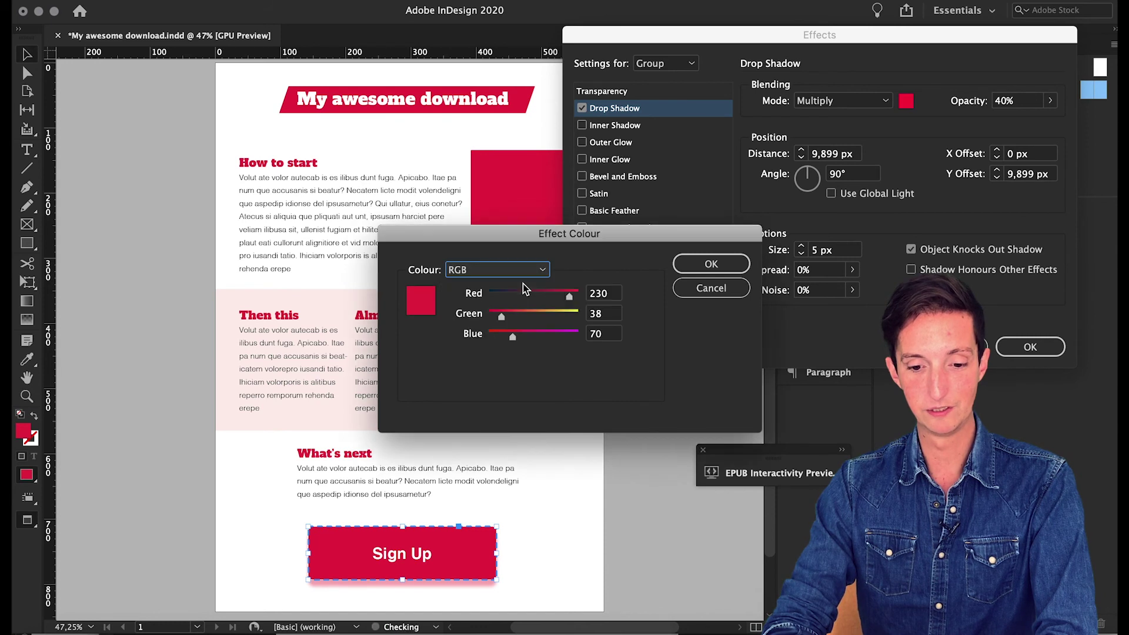
click(563, 297)
drag(564, 297, 527, 298)
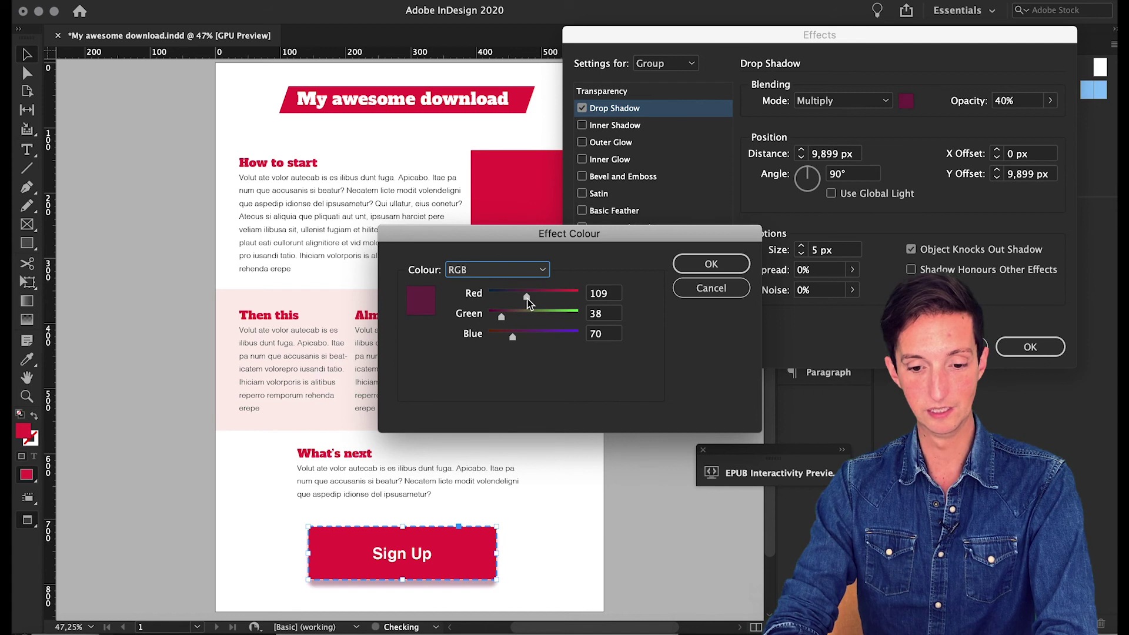
click(716, 264)
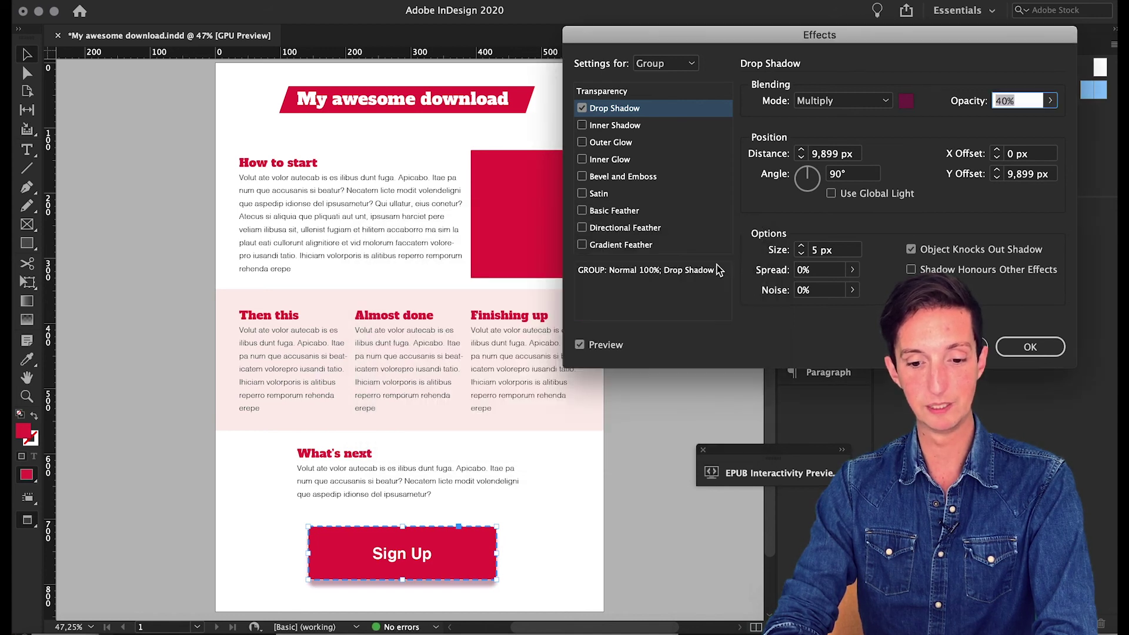
Set the shadow distance to 6 px and size to 8 px, then apply the drop shadow
double_click(812, 154)
text(6)
key(Tab)
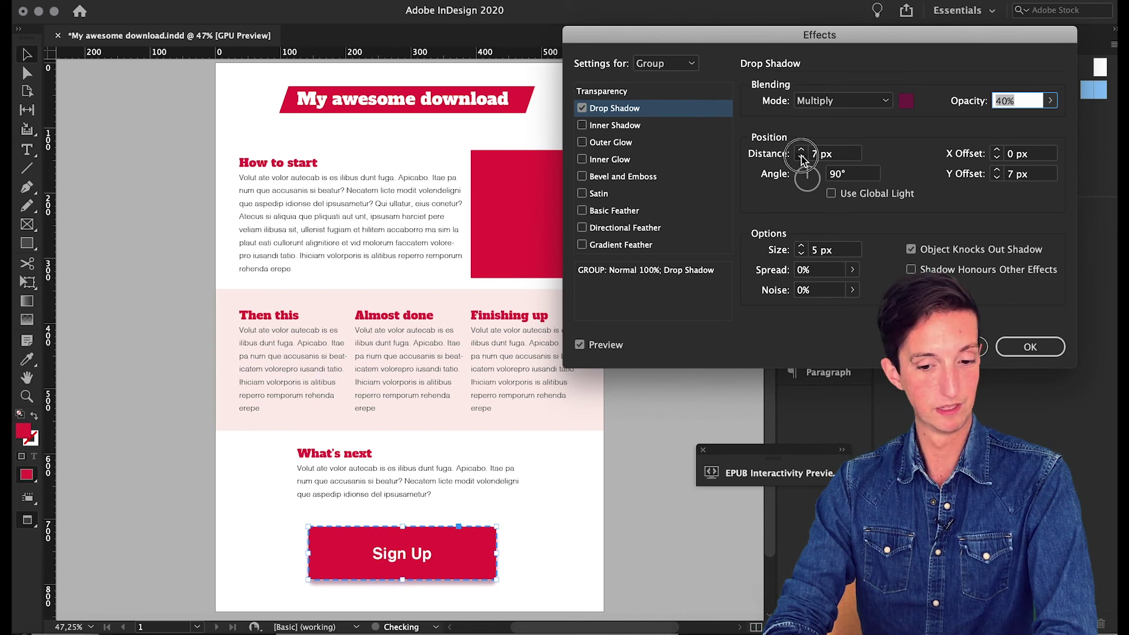
click(801, 246)
click(801, 246)
click(801, 246)
click(801, 246)
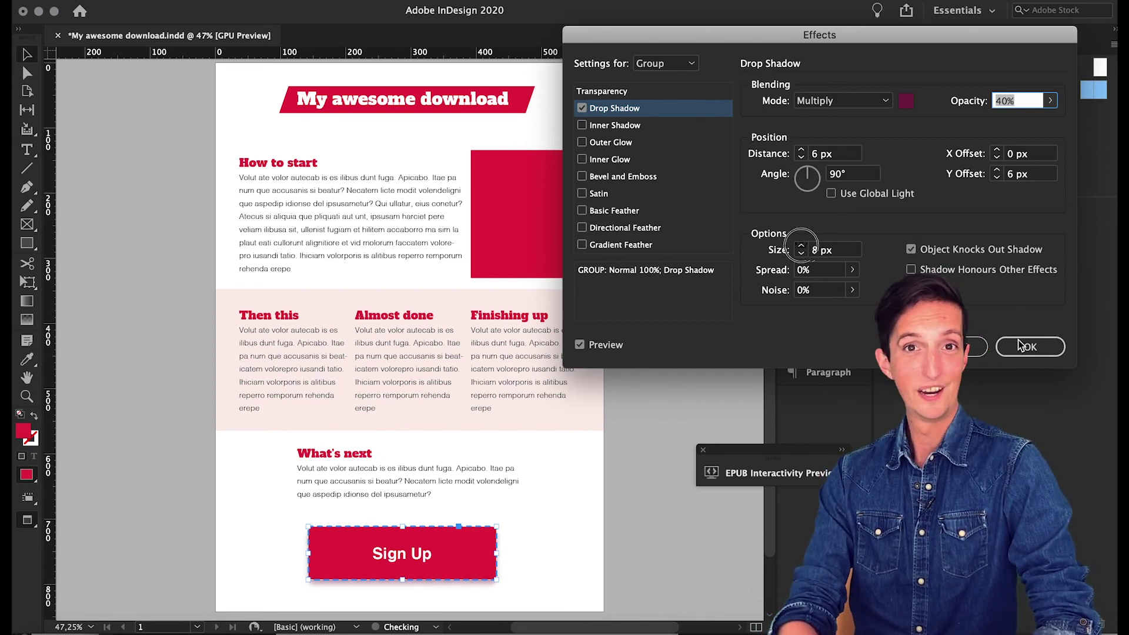
click(1028, 348)
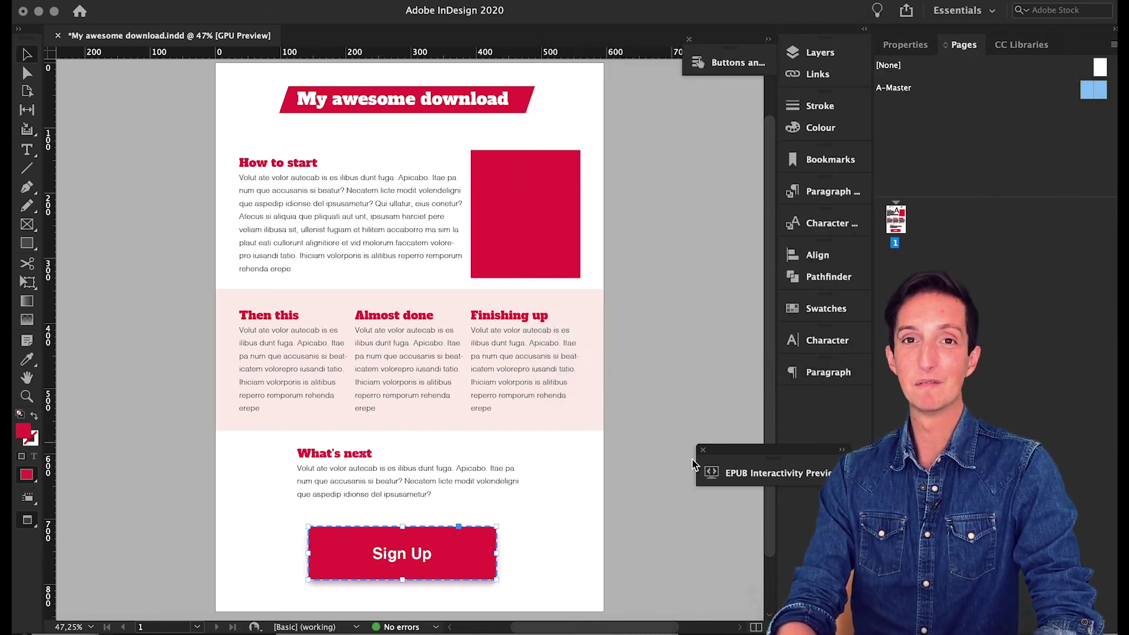
click(572, 528)
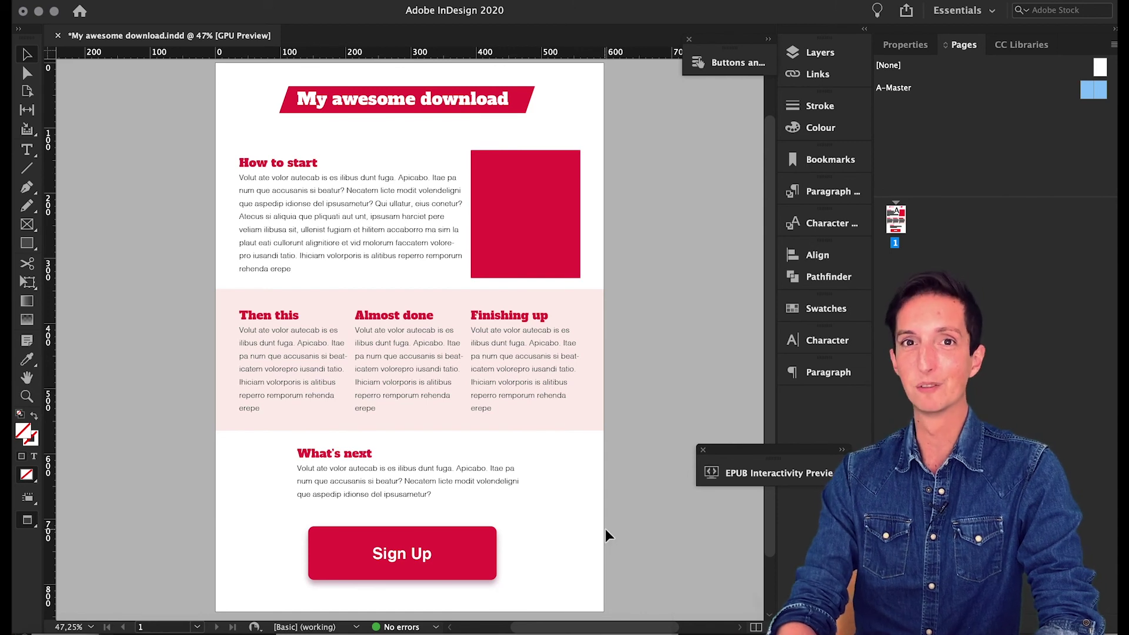